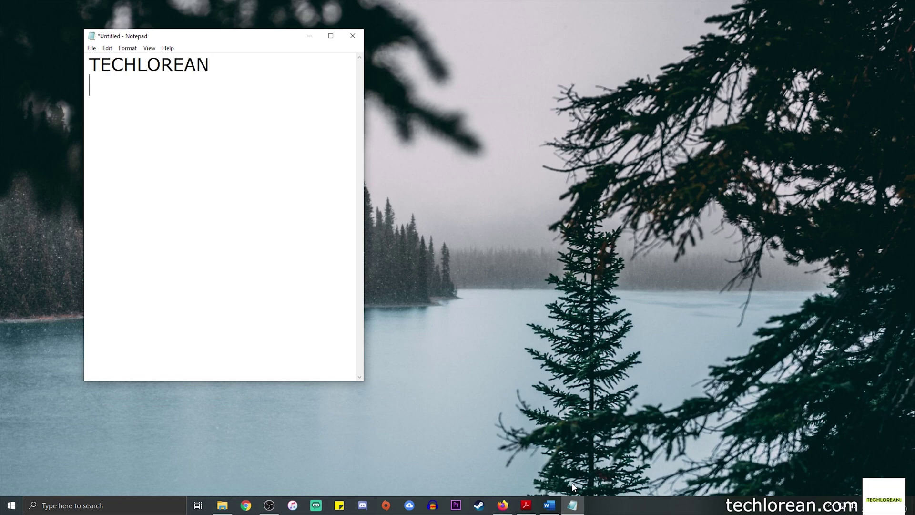
# Add the lines "CODA Files .cod files" and "EBS" under the TECHLOREAN title in the note.
pyautogui.write('CODA Files .cod files')
pyautogui.press('Return')
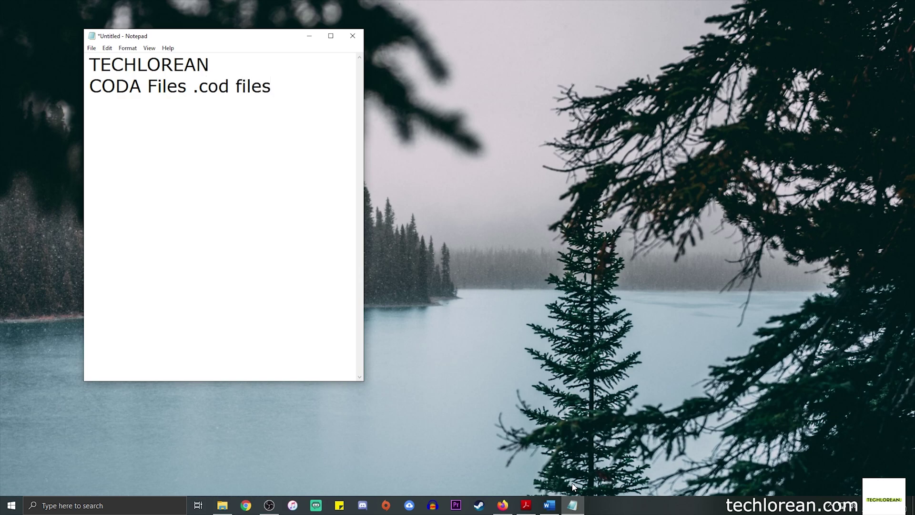
pyautogui.write('EBS')
pyautogui.press('Return')
# Leave a blank line below EBS and add the line ".cod -> import to SAP".
pyautogui.press('Return')
pyautogui.write('.cod -> ')
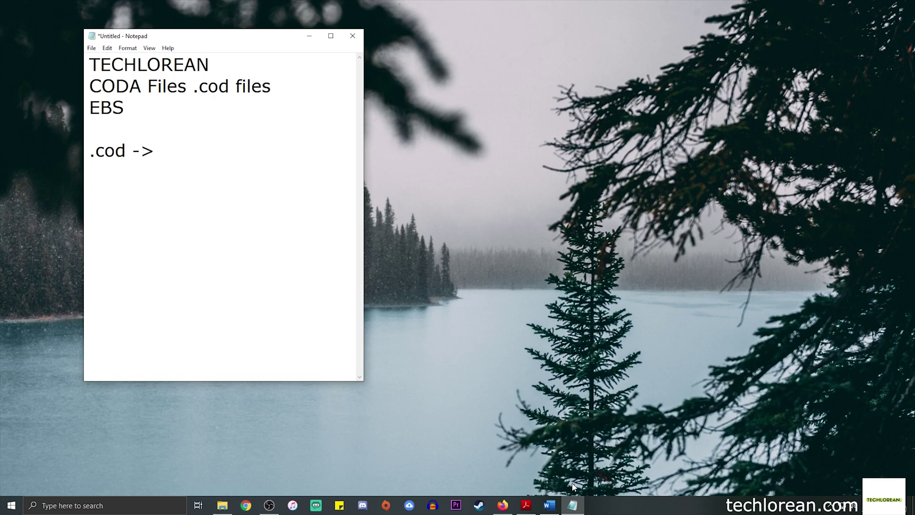
pyautogui.write('import to SAP')
pyautogui.press('Return')
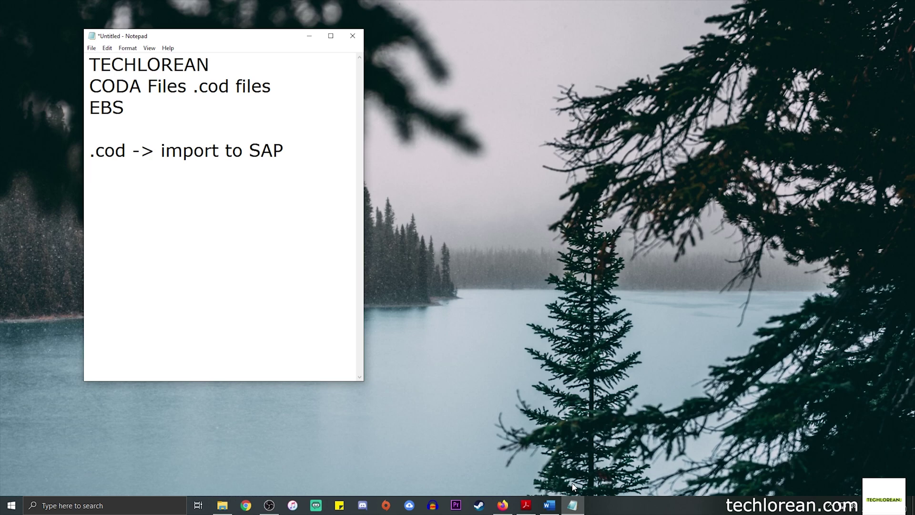
# Add the line "FEBC - Convert it to multicash format" and widen the window so it fits on one line.
pyautogui.write('FEBC- C')
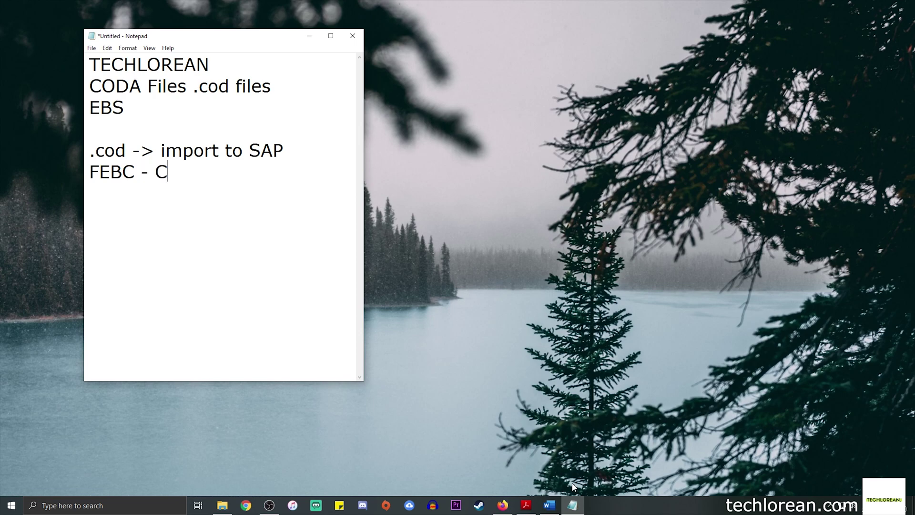
pyautogui.write('onvert it to')
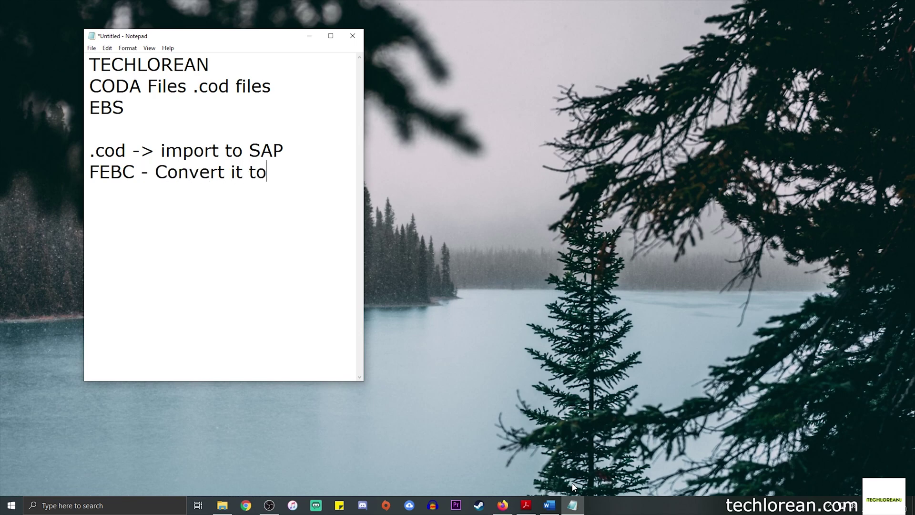
pyautogui.write(' multicas')
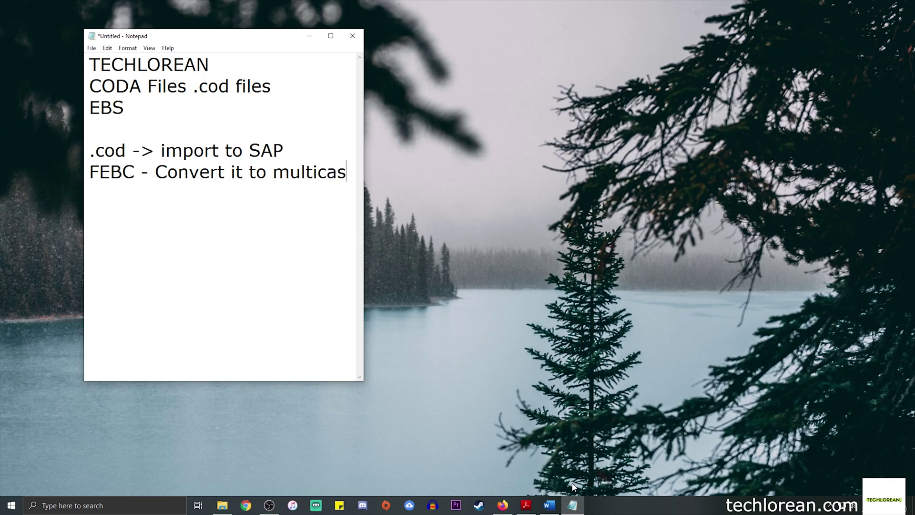
pyautogui.write('h format')
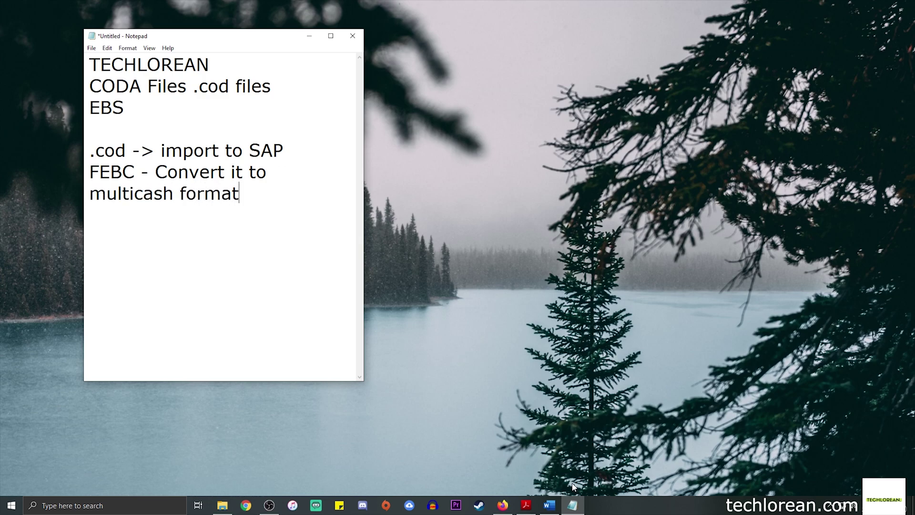
pyautogui.moveTo(363, 188); pyautogui.dragTo(516, 188)
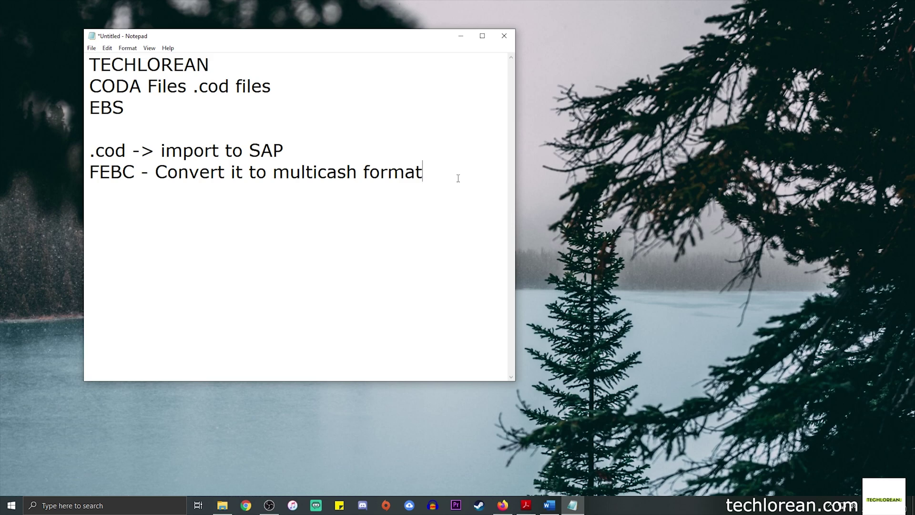
# Add the line "FEBAN -post processing bank statements" and, after a blank line, the heading "interpeting .cod files".
pyautogui.press('Return')
pyautogui.write('FEBAN')
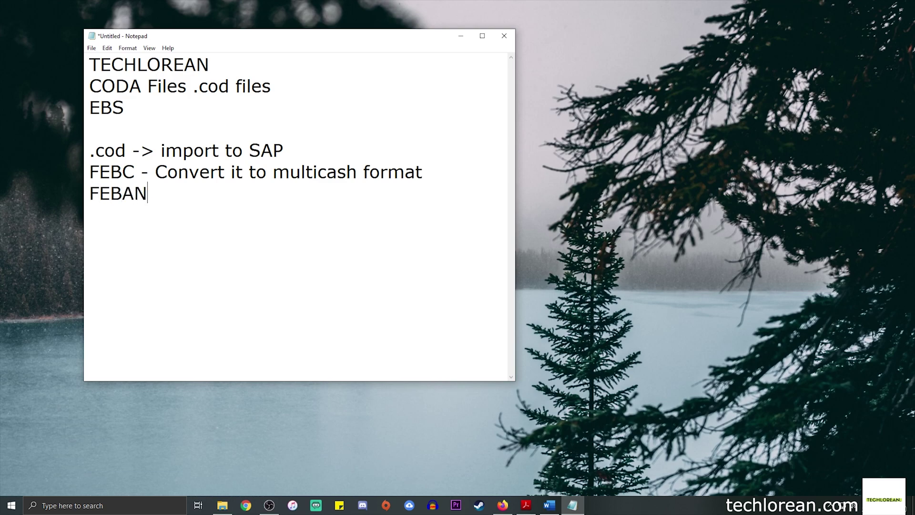
pyautogui.write(' -post processin')
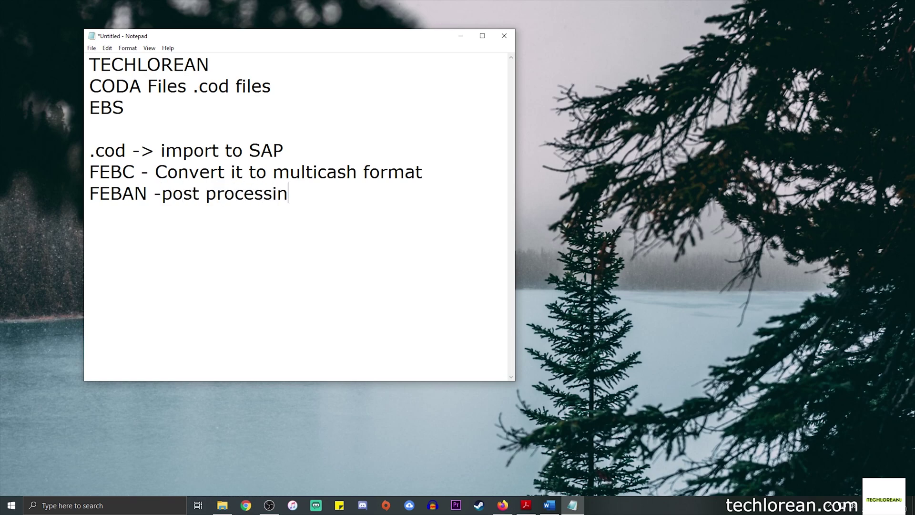
pyautogui.write('g bank')
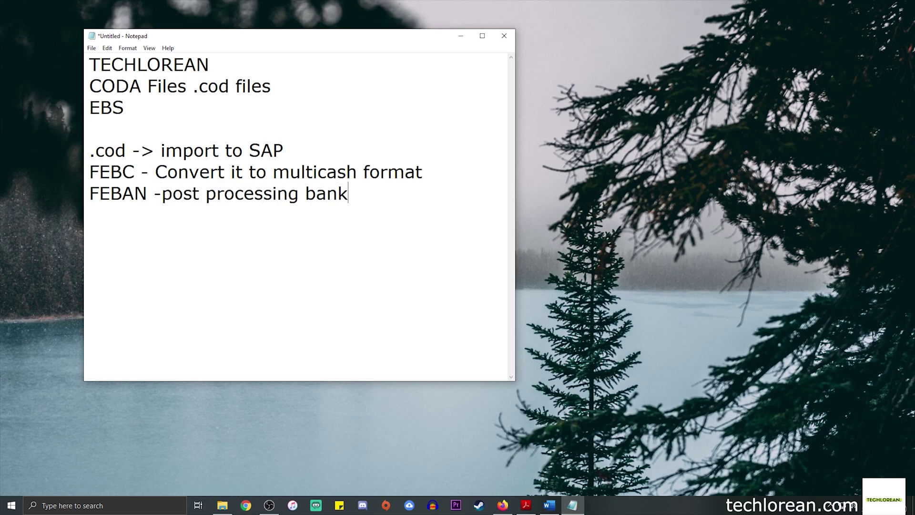
pyautogui.write(' statements')
pyautogui.press('Return')
pyautogui.press('Return')
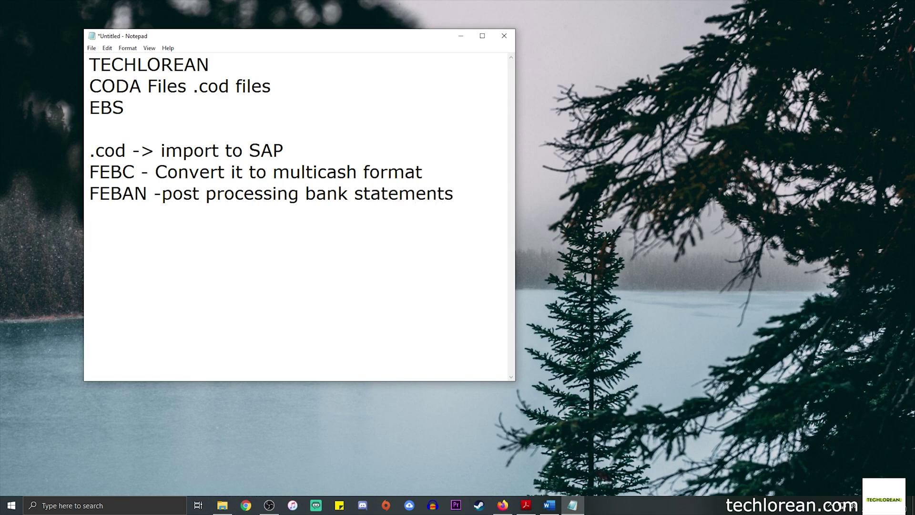
pyautogui.write('interpeting .cod files')
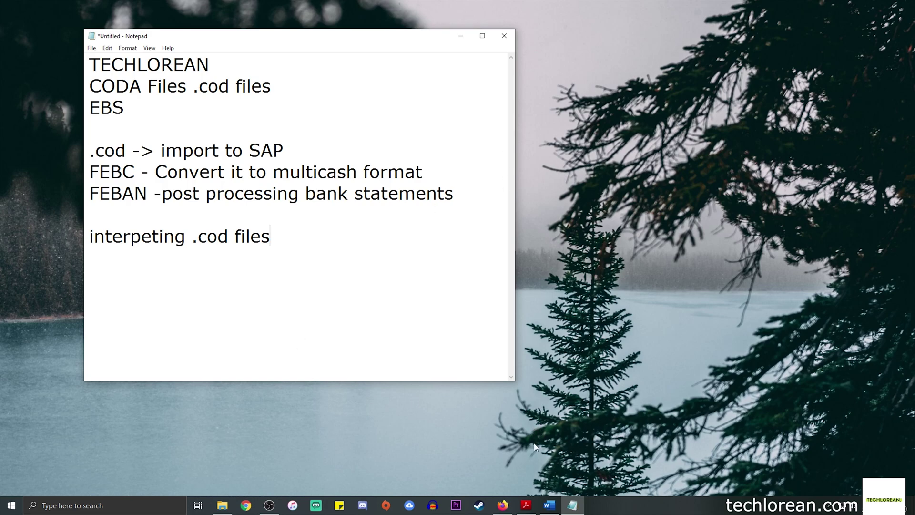
# Switch to Firefox and look through the Febelfin "Coded statement of account (CODA)" PDF from its cover to page 6.
pyautogui.click(502, 506)
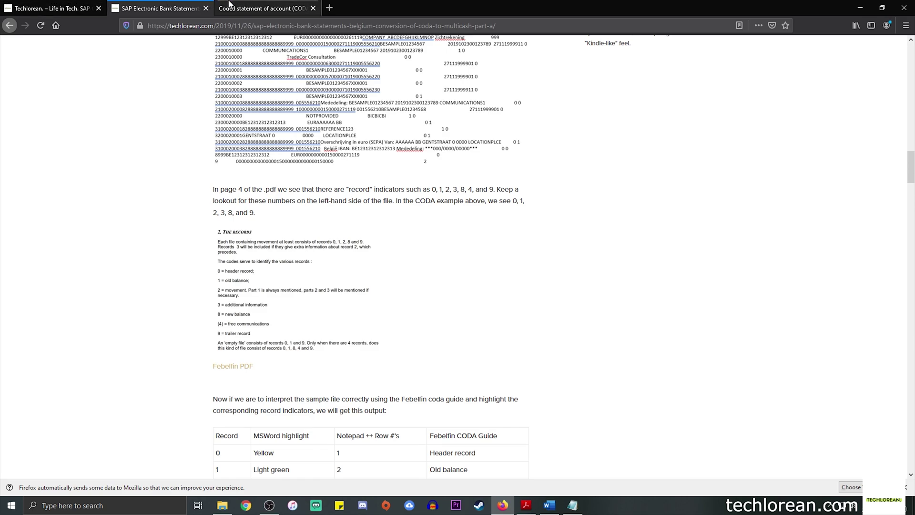
pyautogui.click(261, 8)
pyautogui.click(192, 25)
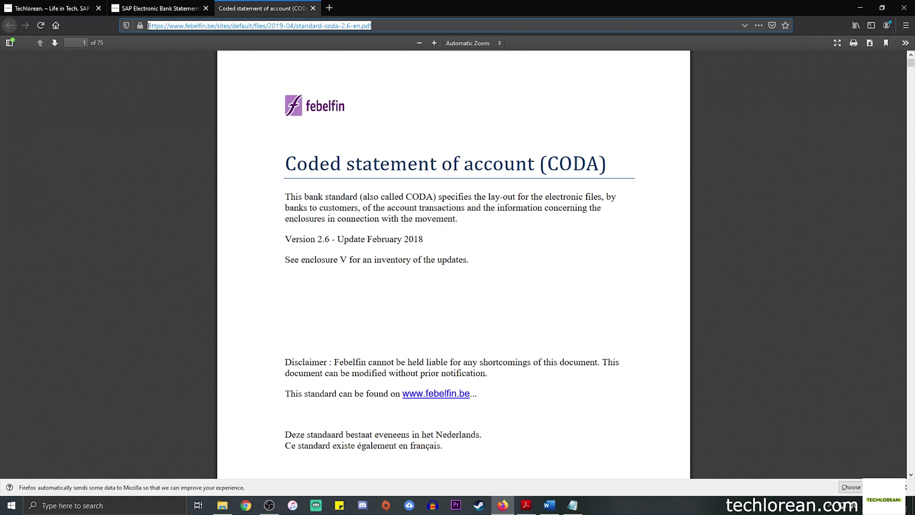
pyautogui.moveTo(285, 160); pyautogui.dragTo(581, 190)
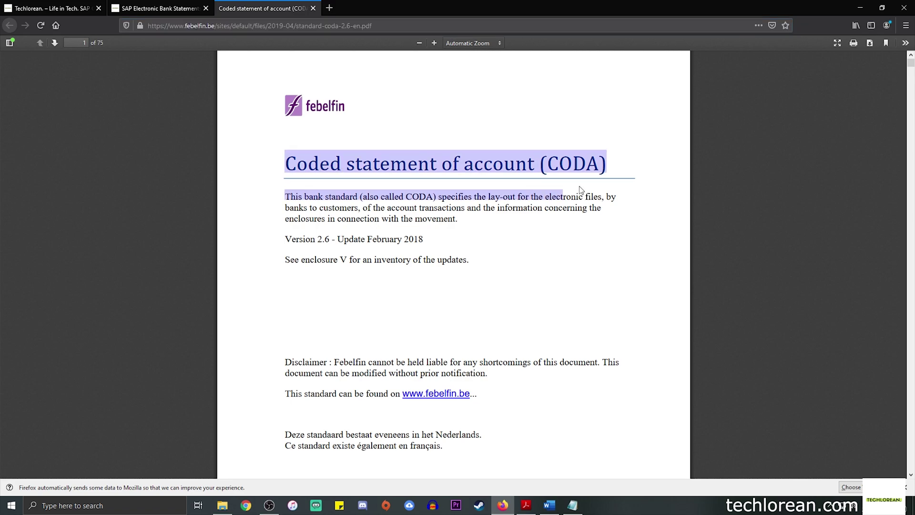
pyautogui.click(457, 239)
pyautogui.scroll(-15, 458, 239)
pyautogui.scroll(-20, 465, 242)
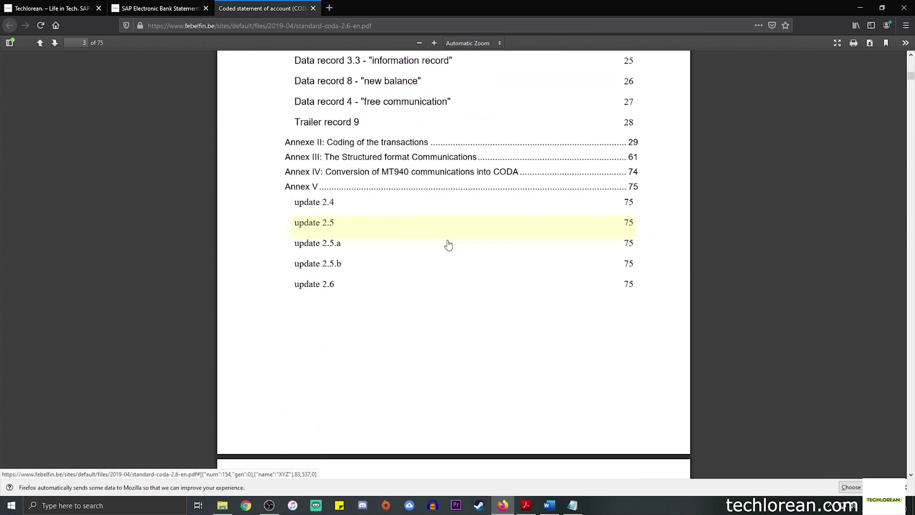
pyautogui.scroll(-20, 445, 252)
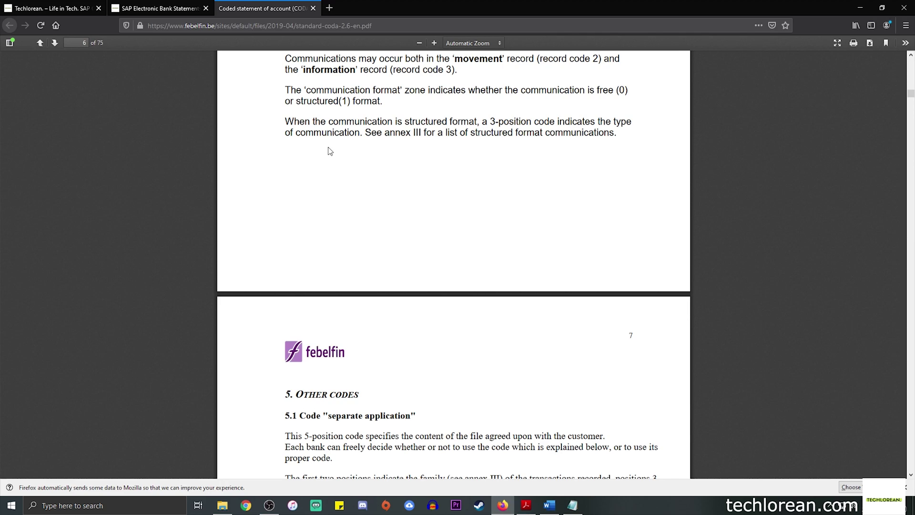
# View the Techlorean blog's home page and find the SAP FI Bank Accounting category.
pyautogui.click(54, 8)
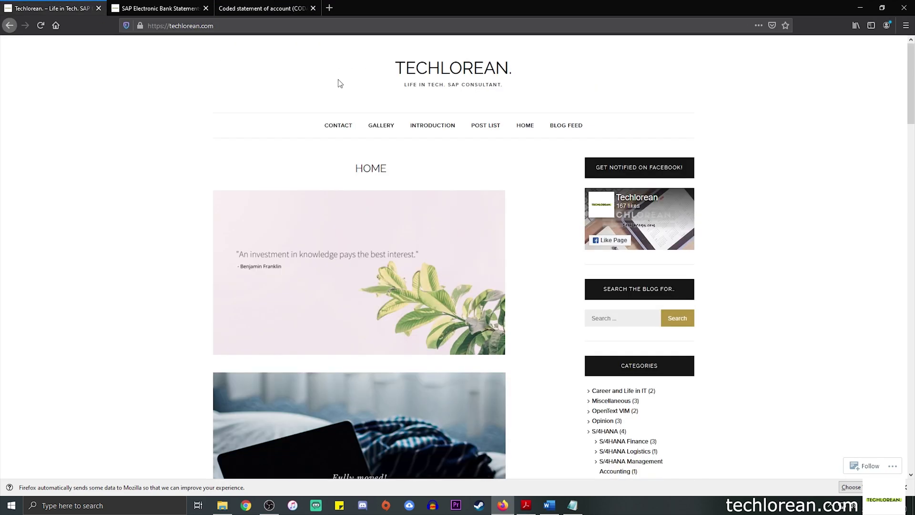
pyautogui.scroll(-8, 354, 199)
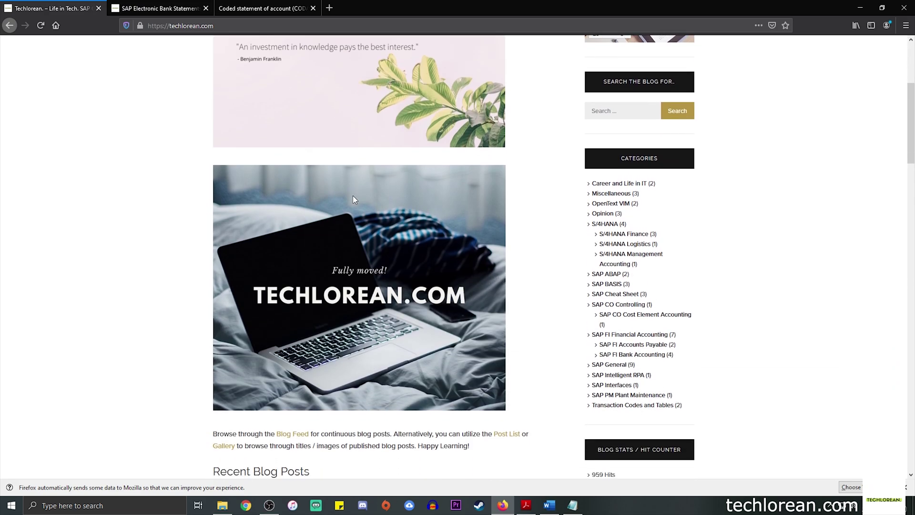
pyautogui.scroll(3, 355, 200)
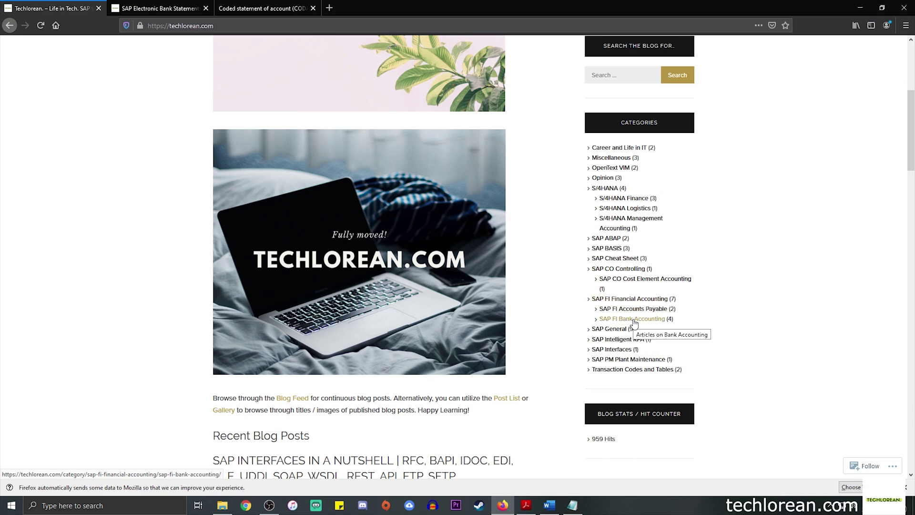
# Review the blog article on converting Belgian CODA files to Multicash, from its title to the Febelfin CODA document link.
pyautogui.hotkey('ctrl', 'Tab')
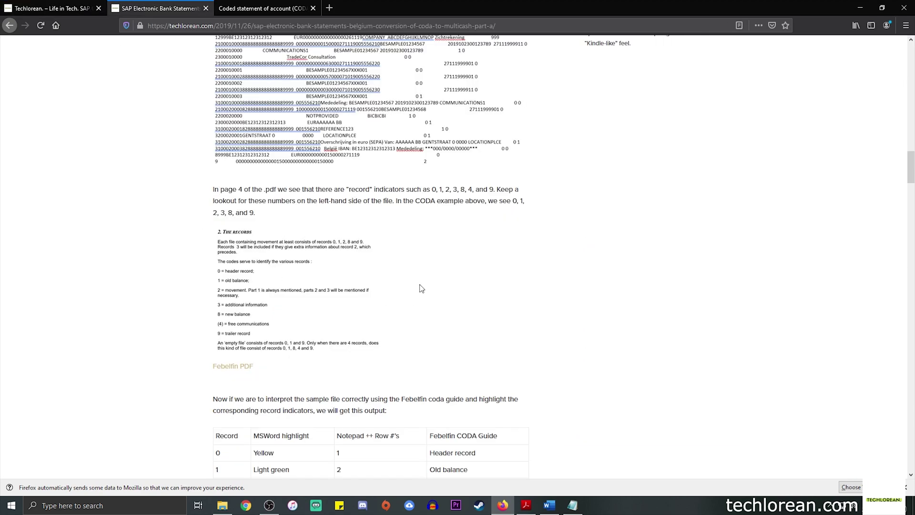
pyautogui.scroll(5, 427, 289)
pyautogui.scroll(10, 427, 289)
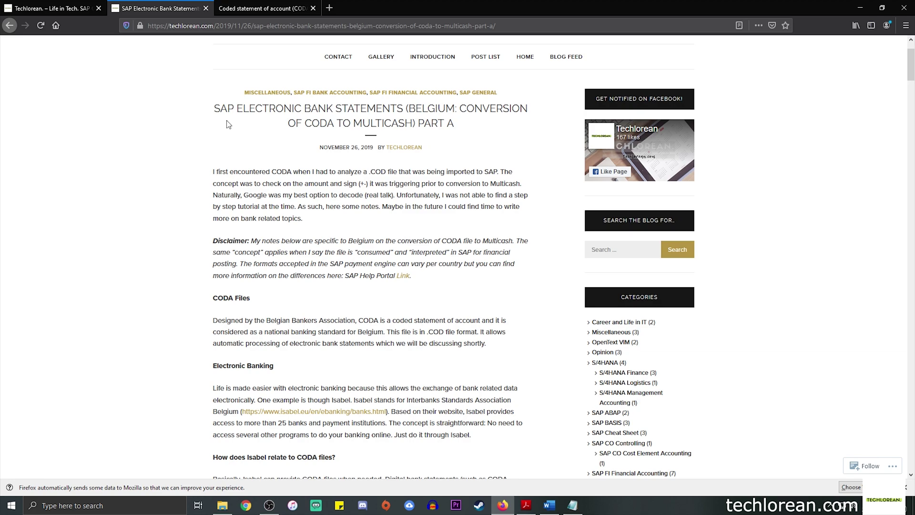
pyautogui.scroll(-3, 368, 96)
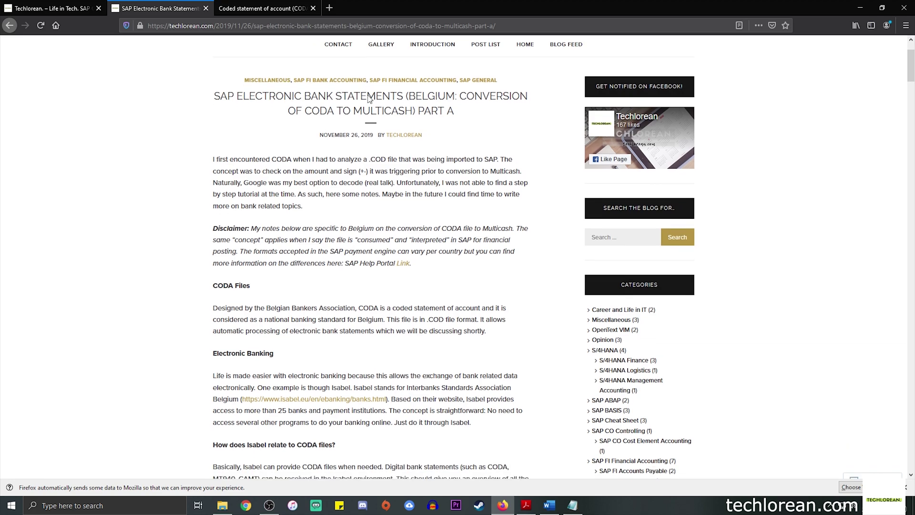
pyautogui.scroll(-1, 369, 95)
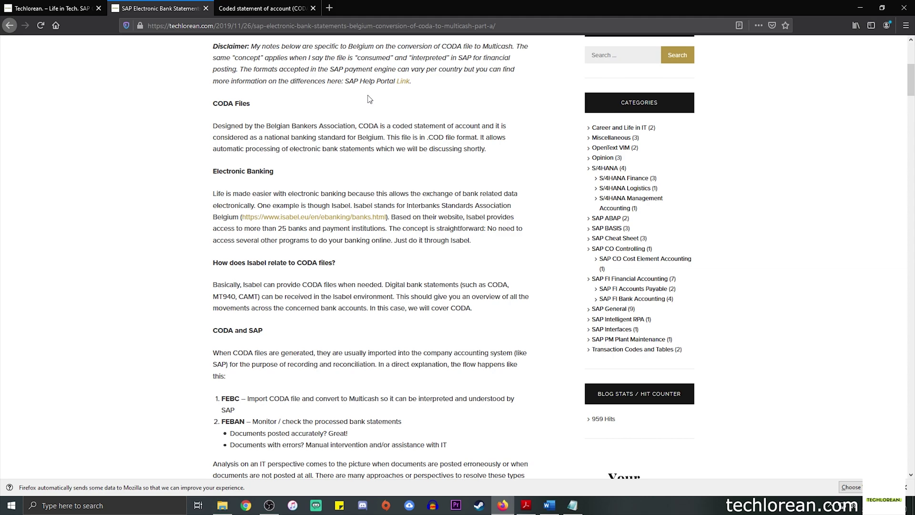
pyautogui.scroll(-10, 406, 223)
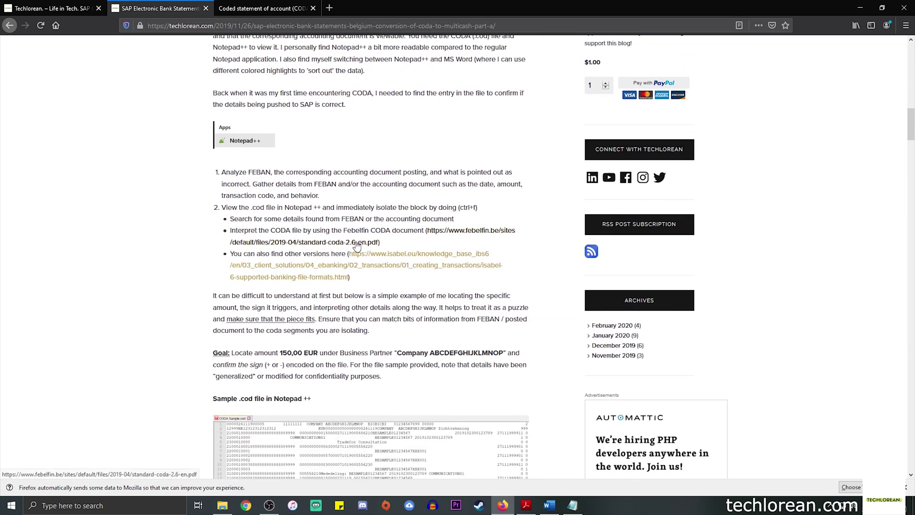
# Open standard-coda-2.6-en from the CODA folder in Adobe Acrobat Reader and highlight the page number and "Header record 0" on page 14.
pyautogui.click(222, 505)
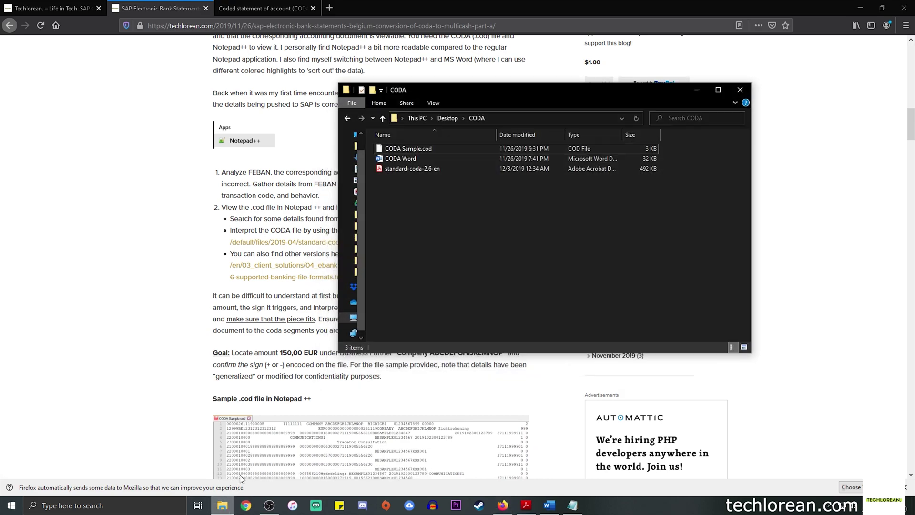
pyautogui.click(442, 168)
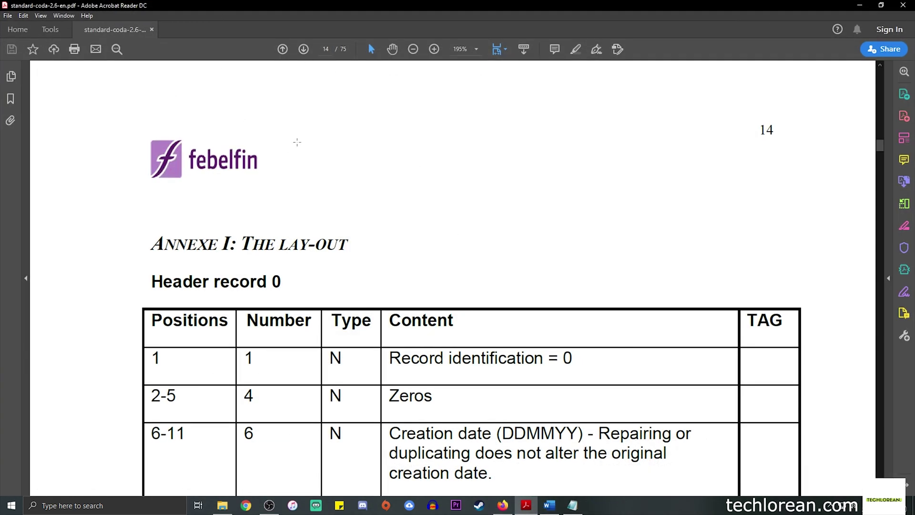
pyautogui.click(297, 142)
pyautogui.scroll(-2, 400, 200)
pyautogui.click(413, 191)
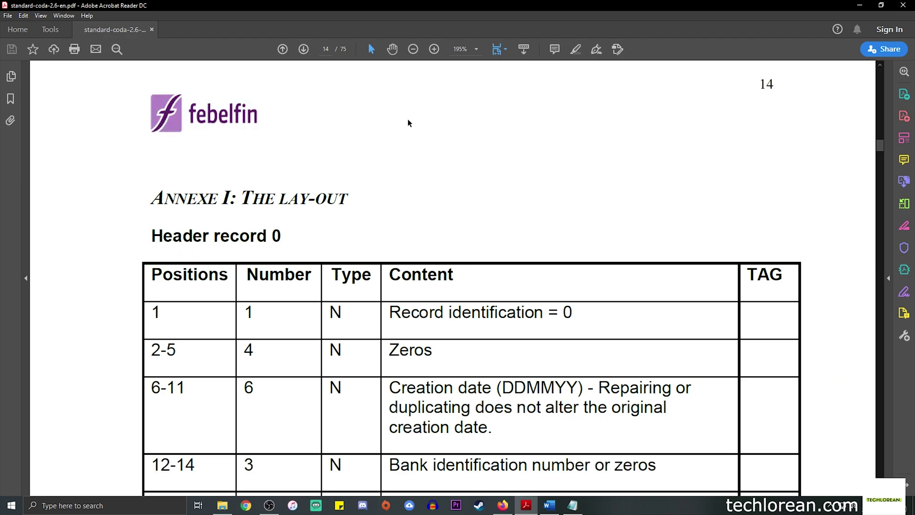
pyautogui.doubleClick(764, 84)
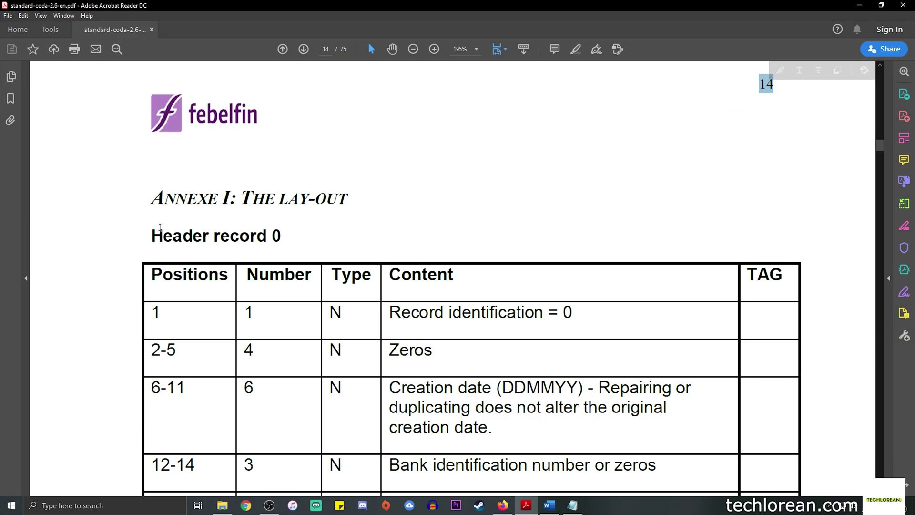
pyautogui.moveTo(152, 236); pyautogui.dragTo(288, 240)
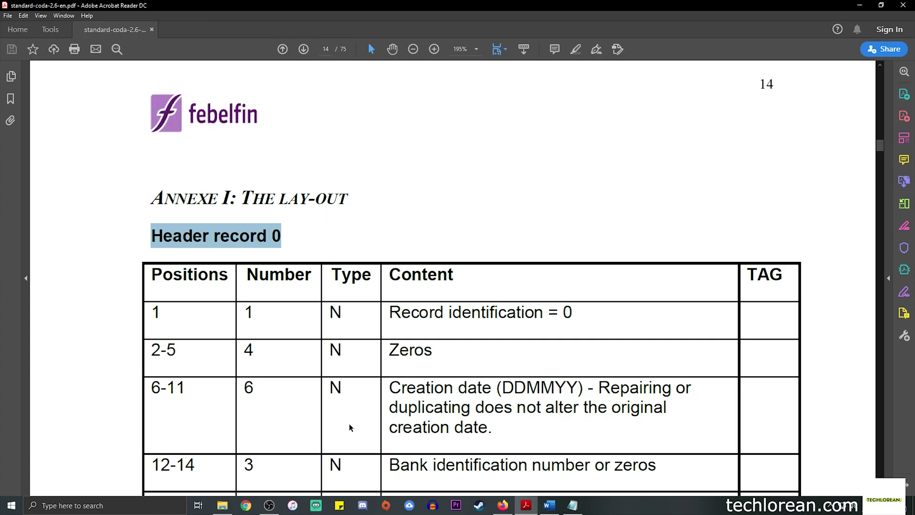
# Bring up the CODA folder, switch to the Notepad notes and add "1. obtain the actual .cod file" under "interpeting .cod files".
pyautogui.click(222, 505)
pyautogui.click(473, 313)
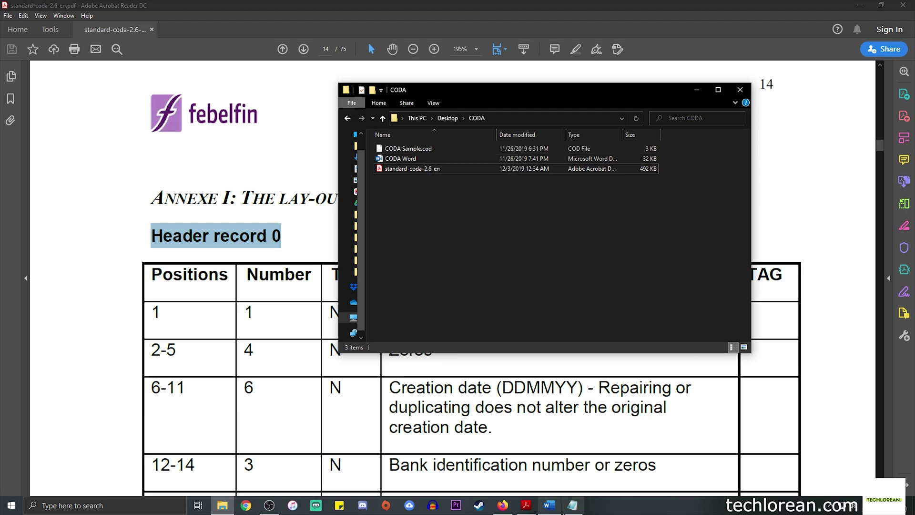
pyautogui.click(572, 505)
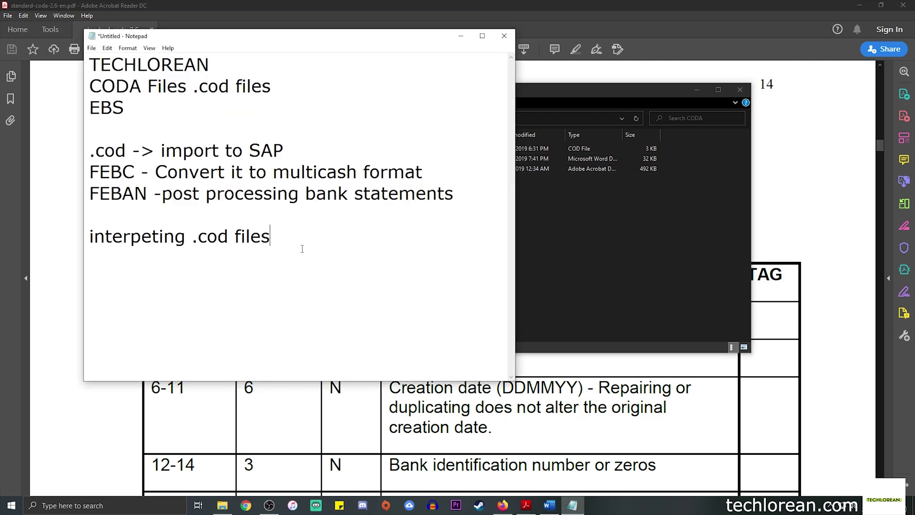
pyautogui.press('Return')
pyautogui.write('1. obtain th')
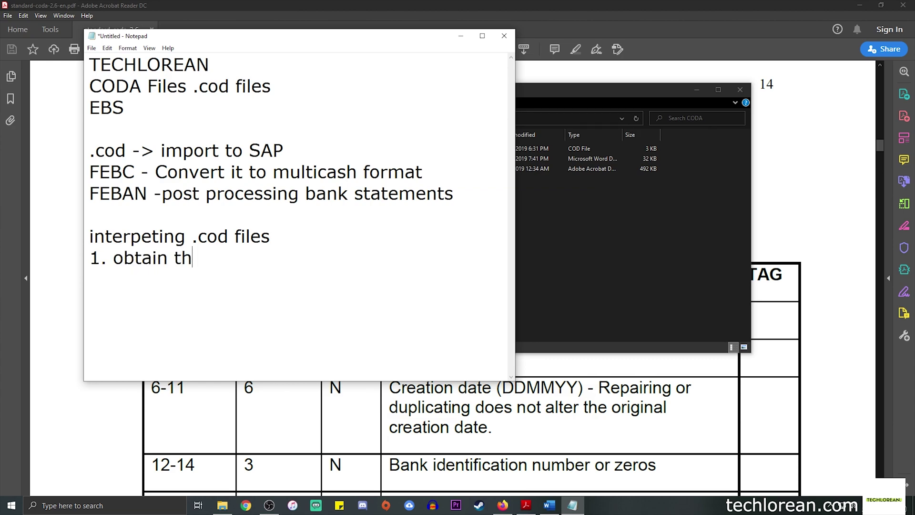
pyautogui.write('e actual .co')
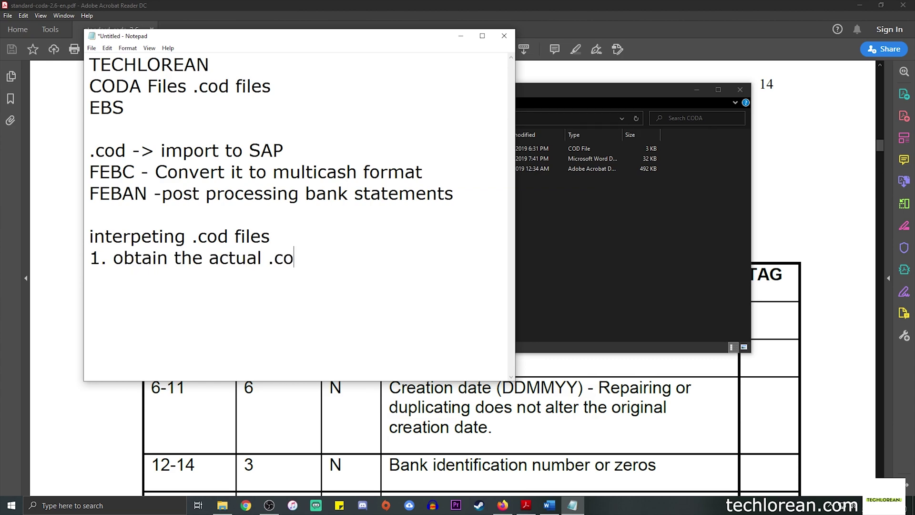
pyautogui.write('d file ')
# Add the second requirement to the notes: "2. have the reference pdf (febelfin) in handy".
pyautogui.write('2. have ')
pyautogui.write('the reference p')
pyautogui.write('df (feb')
pyautogui.write('elfin)')
pyautogui.write(' in handy')
pyautogui.press('Return')
# Add "3. Notepad++" and "4. MS Word" as the last two requirements in the notes.
pyautogui.write('3. No')
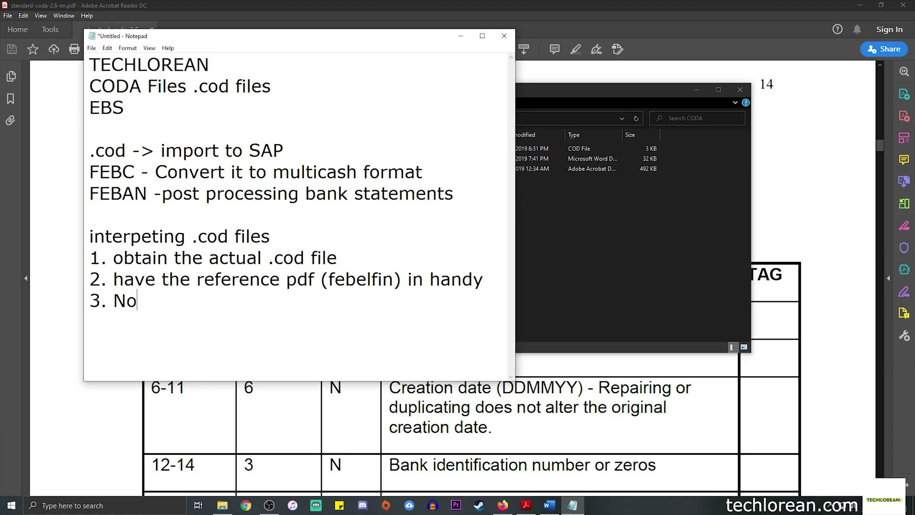
pyautogui.write('tepad++')
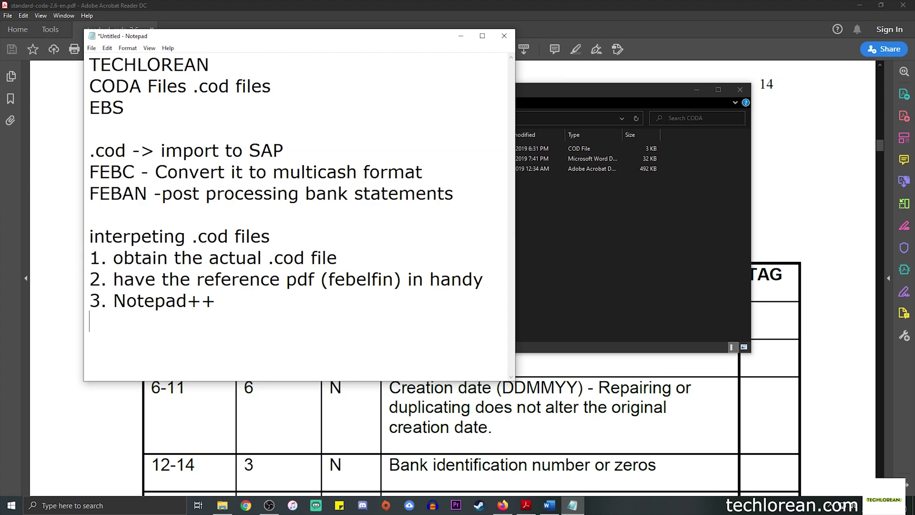
pyautogui.write('4. MS Word')
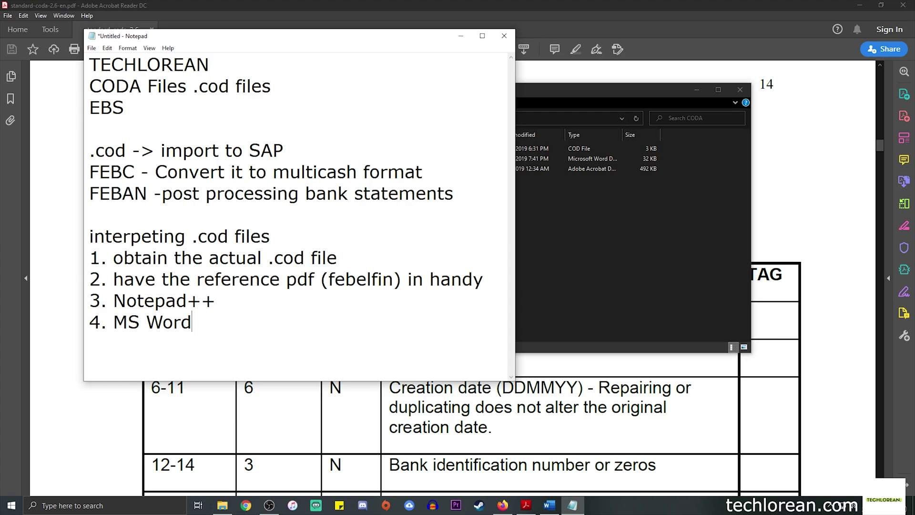
# Highlight the first requirement, open CODA Sample.cod from the CODA folder in Notepad++ and decline the program update.
pyautogui.moveTo(337, 257); pyautogui.dragTo(107, 259)
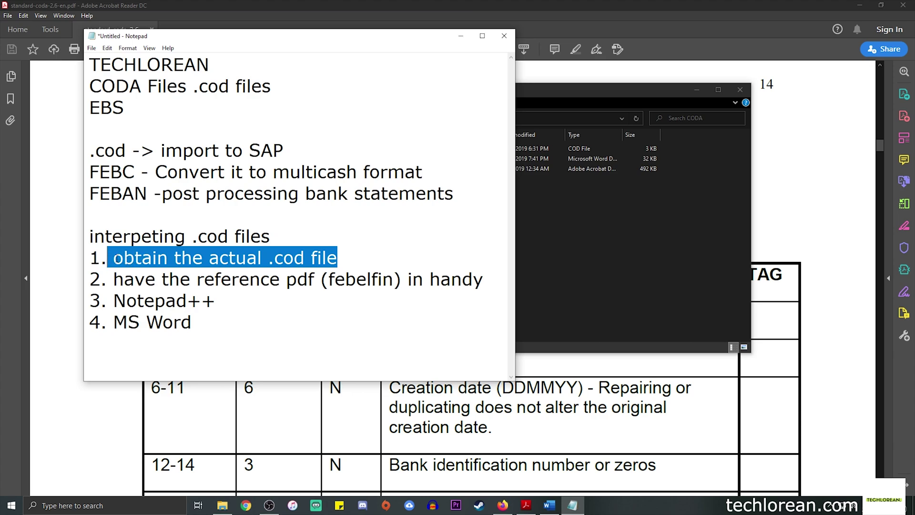
pyautogui.click(579, 238)
pyautogui.click(431, 151)
pyautogui.rightClick(429, 151)
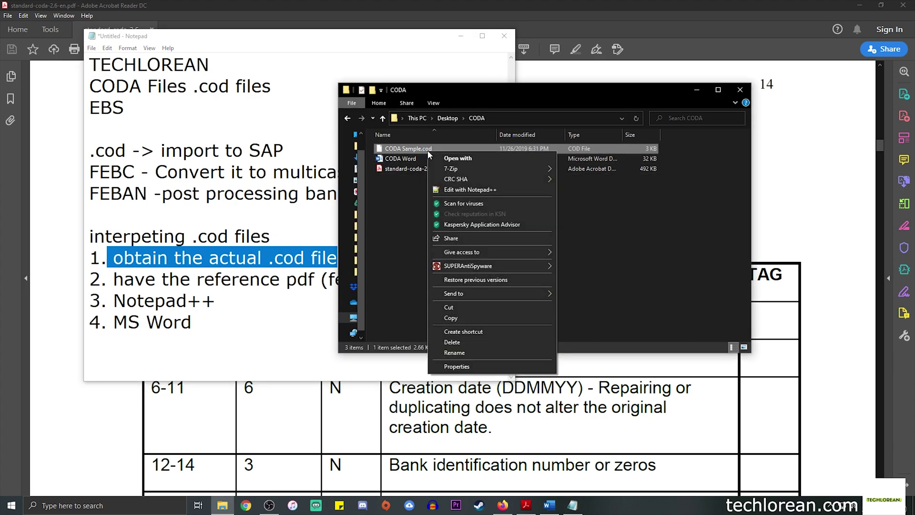
pyautogui.click(470, 190)
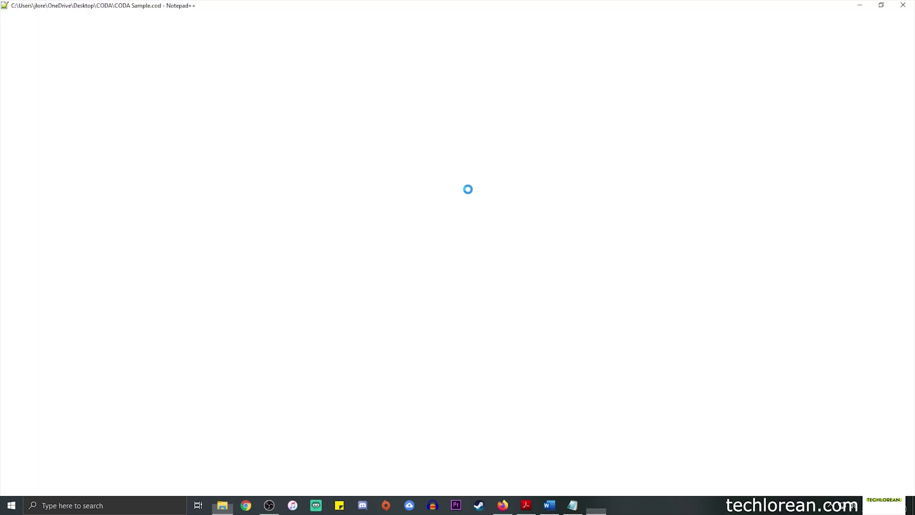
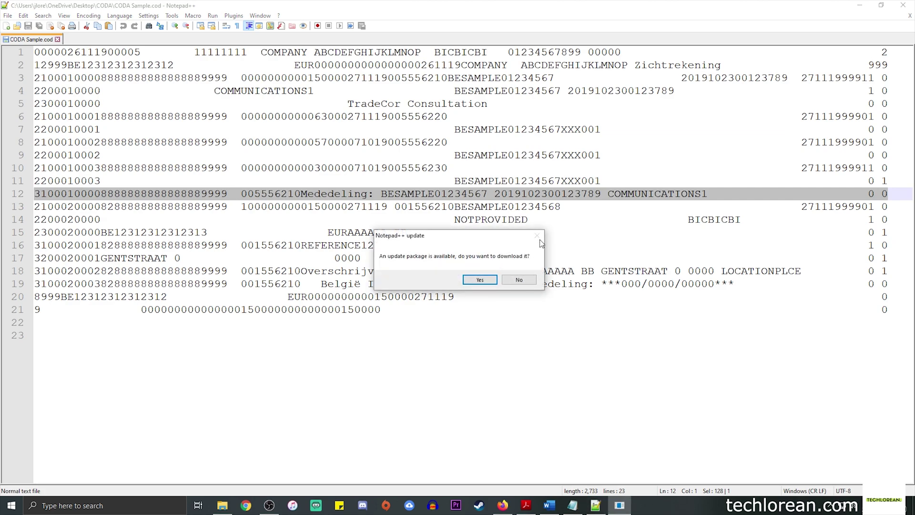
pyautogui.click(520, 278)
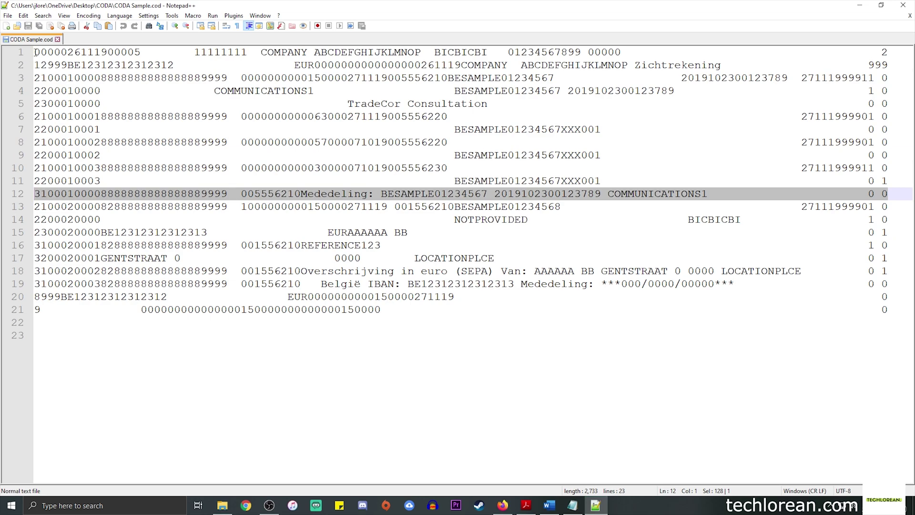
# Select the first line and the whole text of CODA Sample.cod, and switch to the CODA Word document to view its copy.
pyautogui.moveTo(35, 53); pyautogui.dragTo(891, 52)
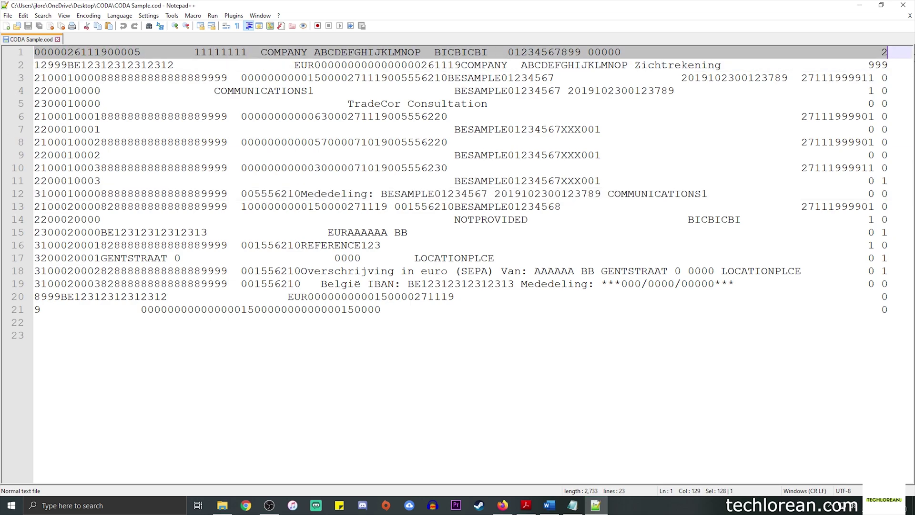
pyautogui.click(368, 156)
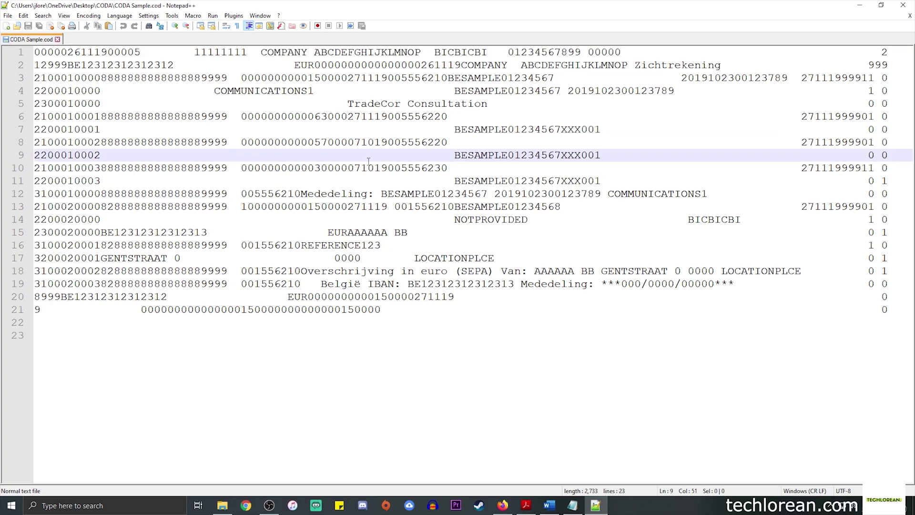
pyautogui.hotkey('ctrl', 'a')
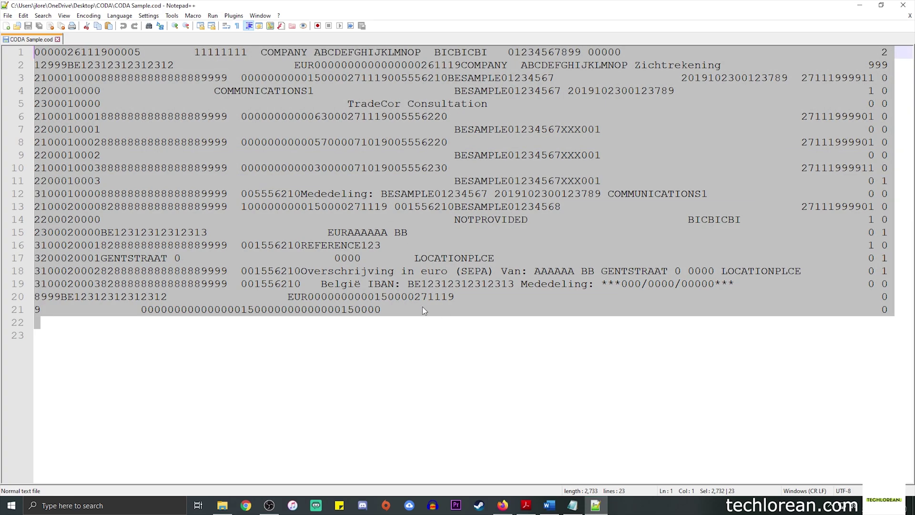
pyautogui.click(550, 505)
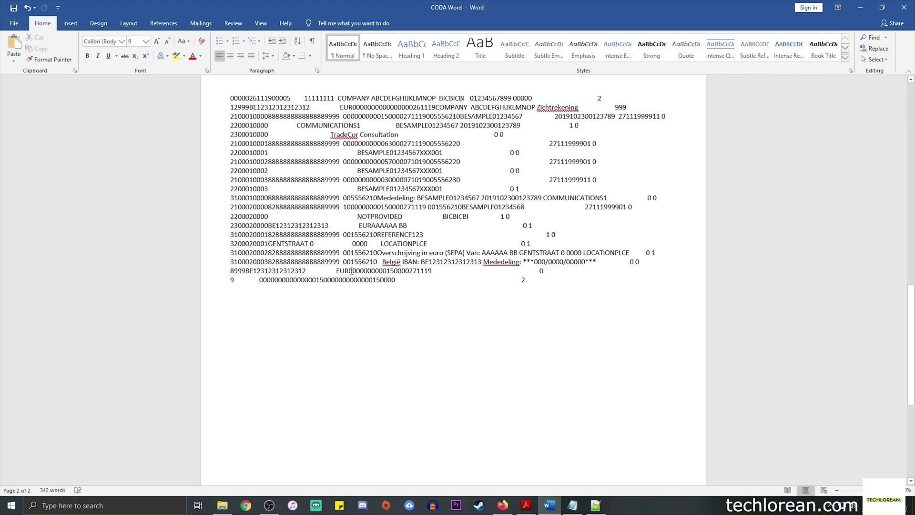
pyautogui.moveTo(231, 99); pyautogui.dragTo(649, 310)
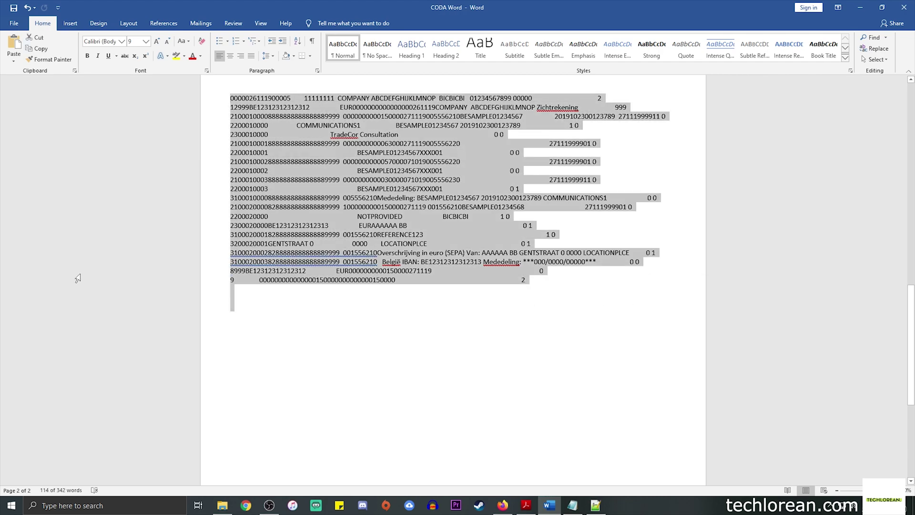
pyautogui.click(383, 300)
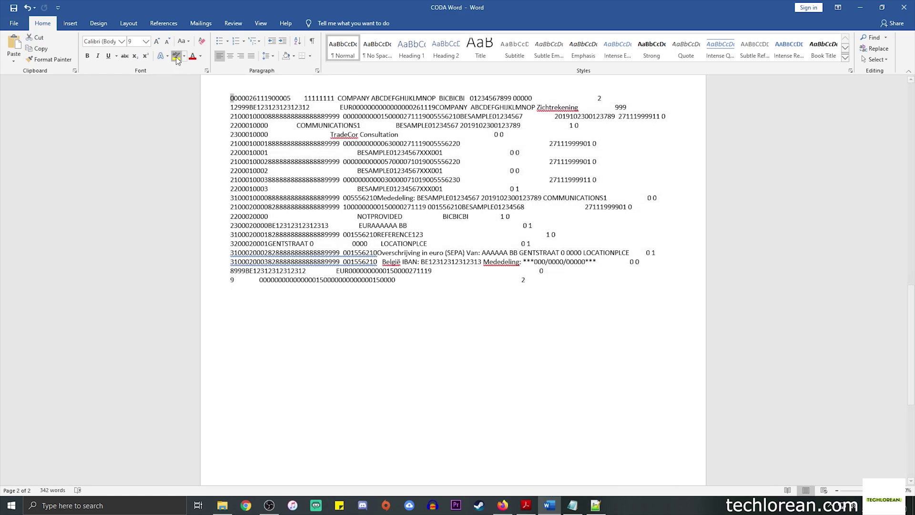
# Format the start of the first record: highlight the first 0 in yellow, bold the next 000 and color the digits 02611 red.
pyautogui.moveTo(231, 98); pyautogui.dragTo(246, 98)
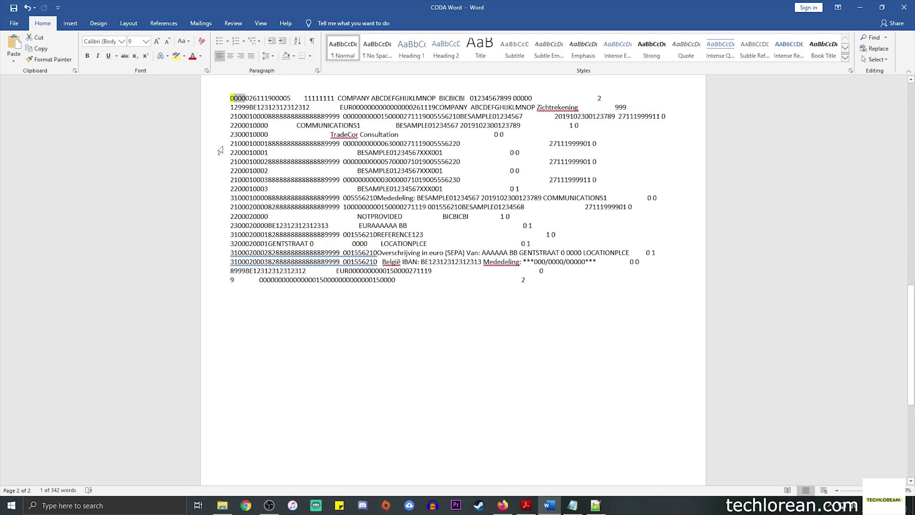
pyautogui.hotkey('ctrl', 'b')
pyautogui.click(310, 98)
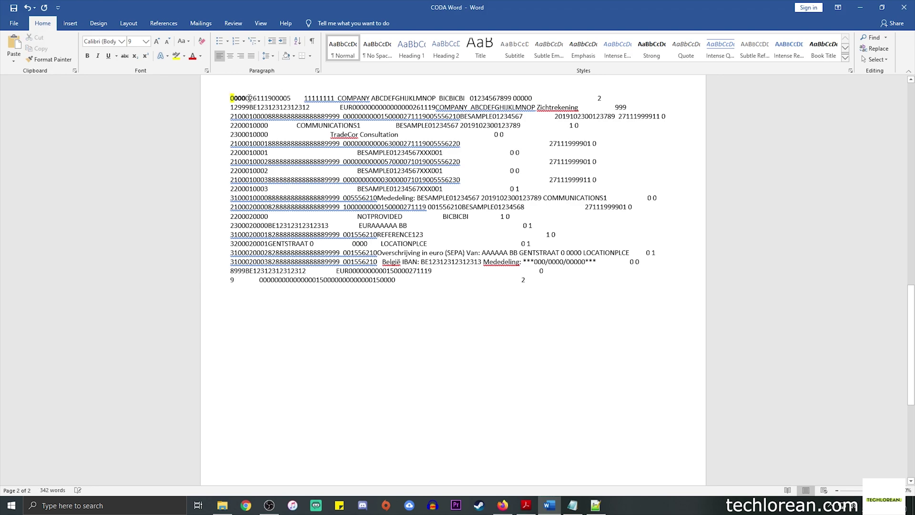
pyautogui.moveTo(245, 98); pyautogui.dragTo(264, 98)
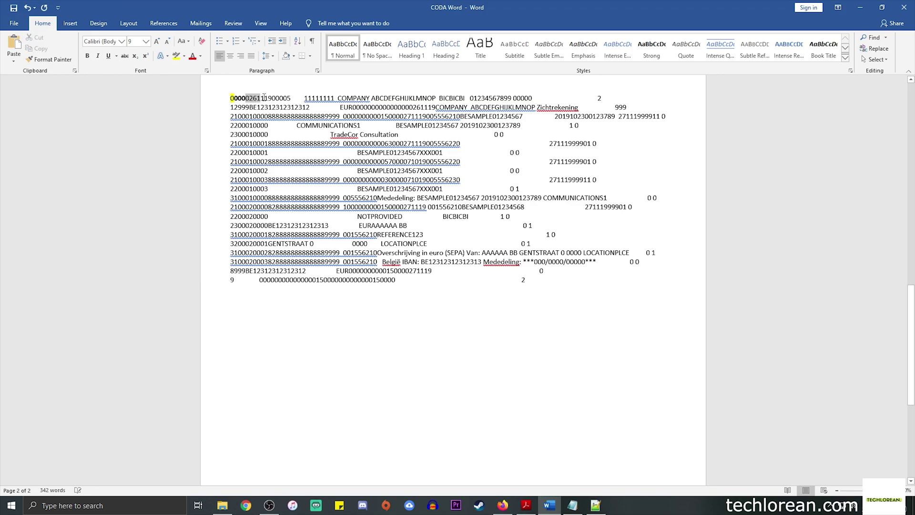
pyautogui.click(350, 171)
# Check the column positions along the first line of CODA Sample.cod in Notepad++ and return to page 14 of the Febelfin PDF.
pyautogui.click(596, 505)
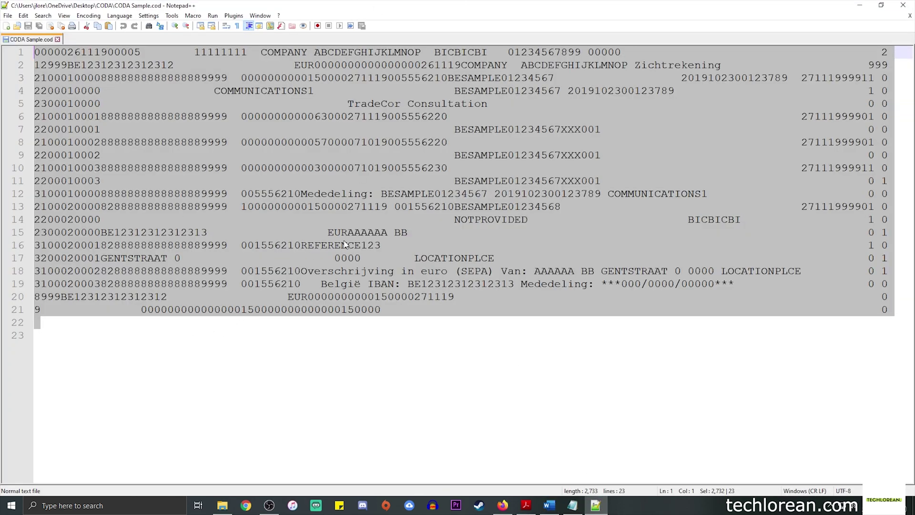
pyautogui.hotkey('alt', 'Tab')
pyautogui.hotkey('alt', 'Tab')
pyautogui.click(75, 108)
pyautogui.click(35, 52)
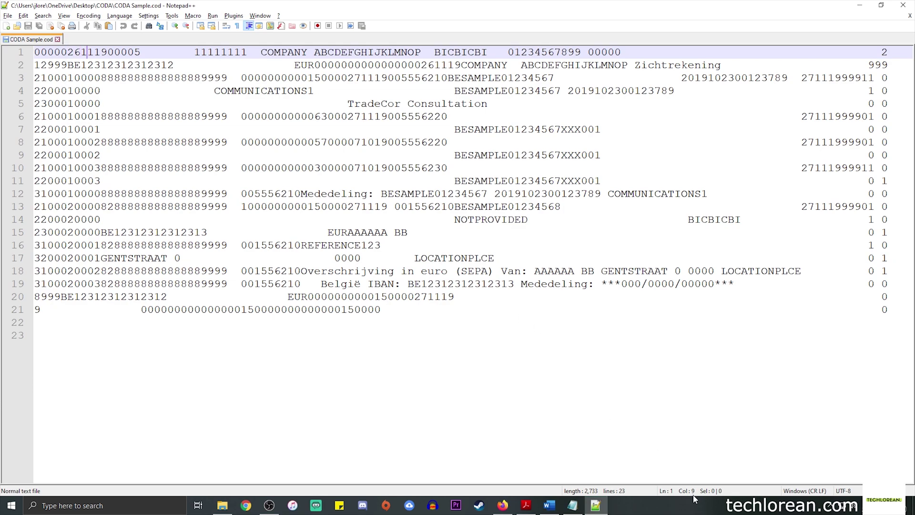
pyautogui.press('Right')
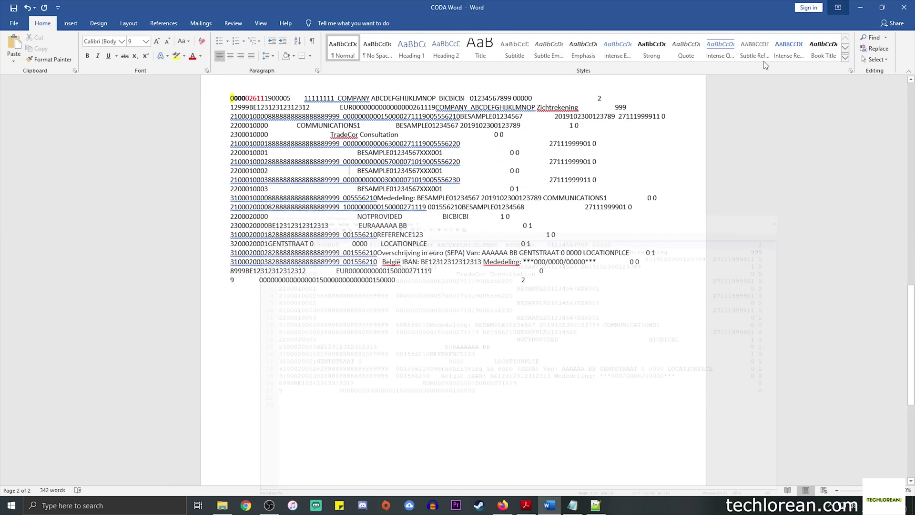
pyautogui.click(860, 5)
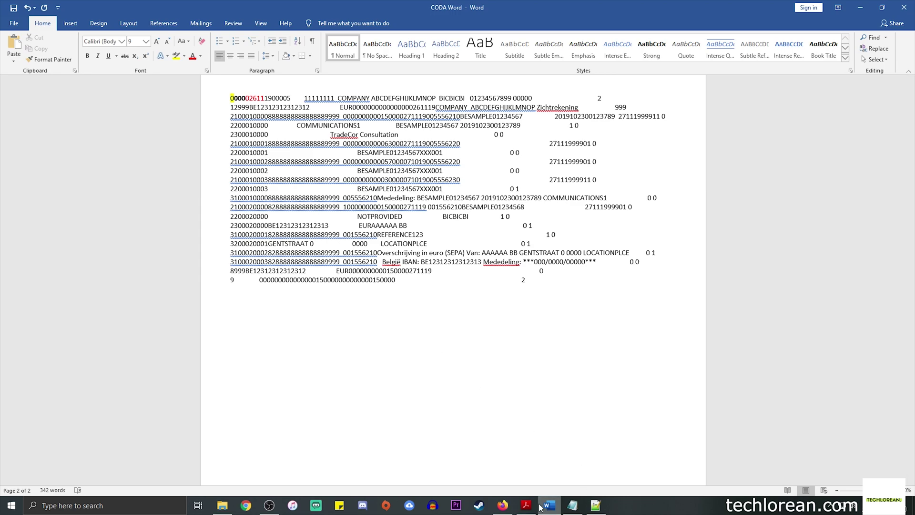
pyautogui.click(534, 475)
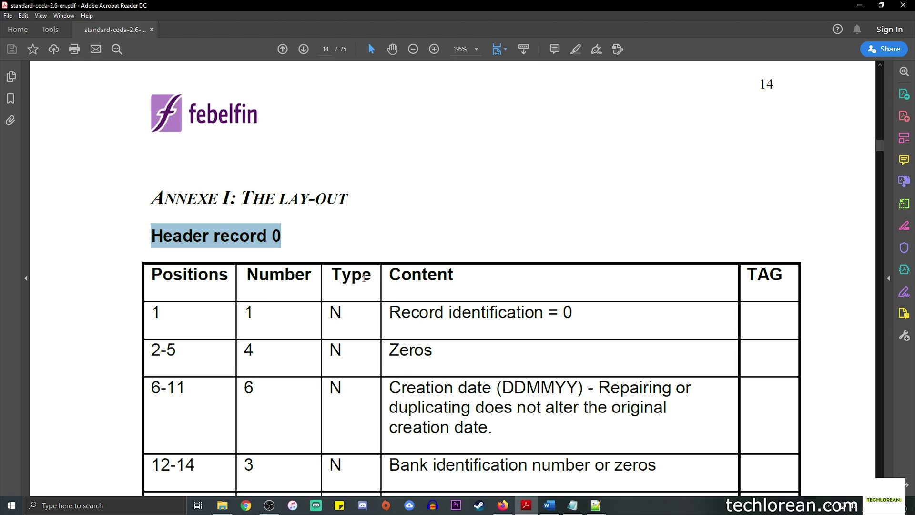
# Switch to the Notepad notes, make the window taller and add "PAGE 14 - for the start of interpretation" below the list.
pyautogui.click(572, 505)
pyautogui.click(574, 502)
pyautogui.click(574, 502)
pyautogui.click(349, 248)
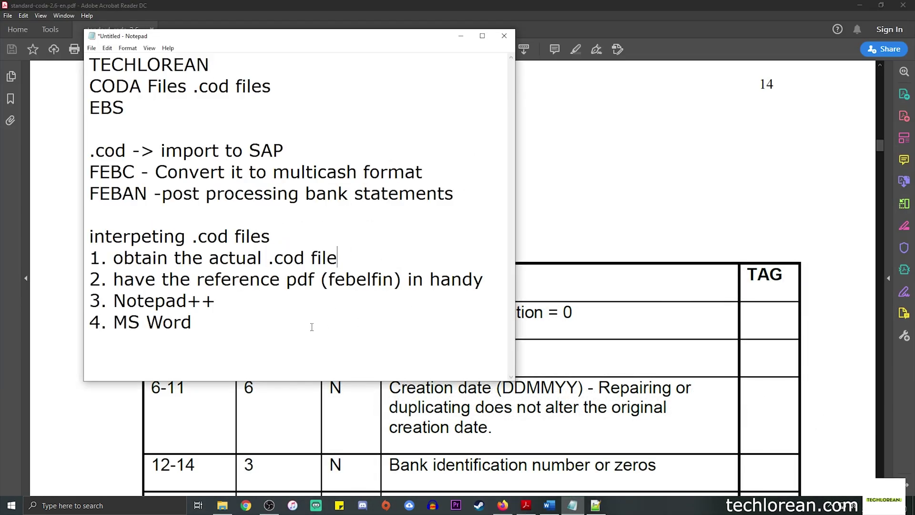
pyautogui.moveTo(422, 381); pyautogui.dragTo(422, 461)
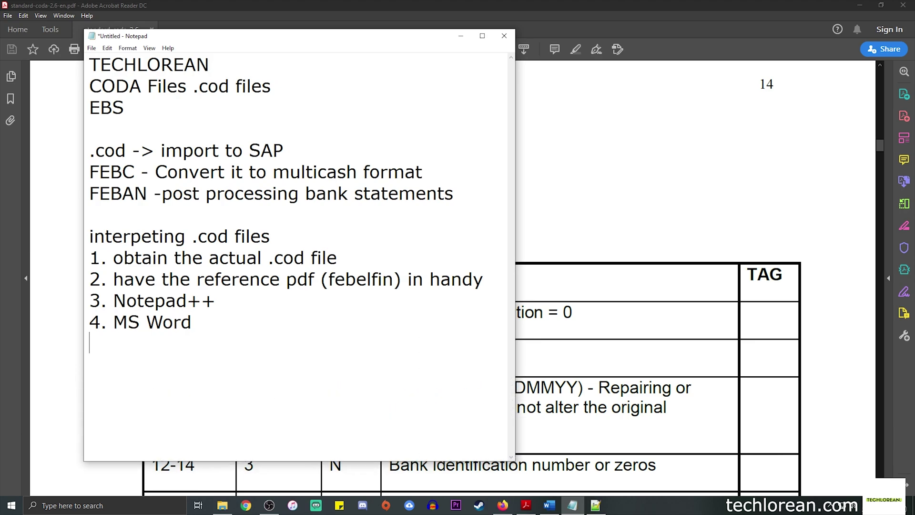
pyautogui.write('PAGE 14 ')
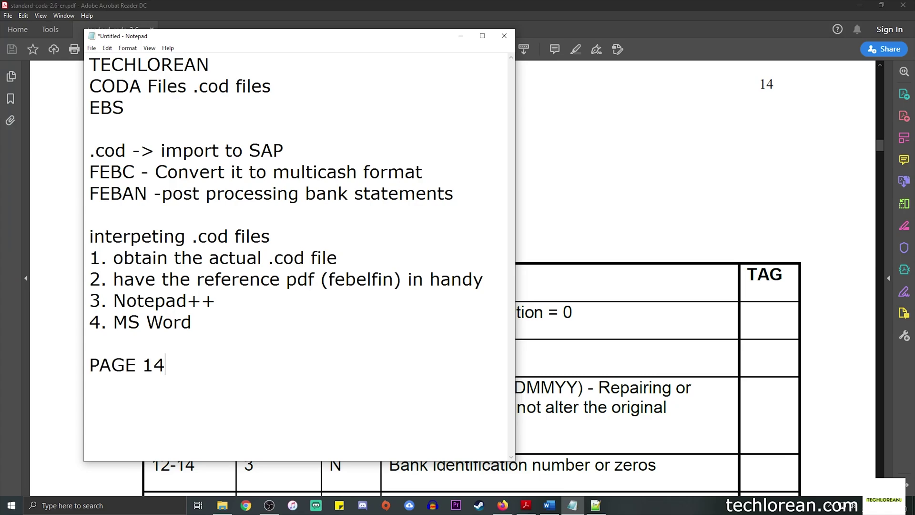
pyautogui.write('- for the start of ')
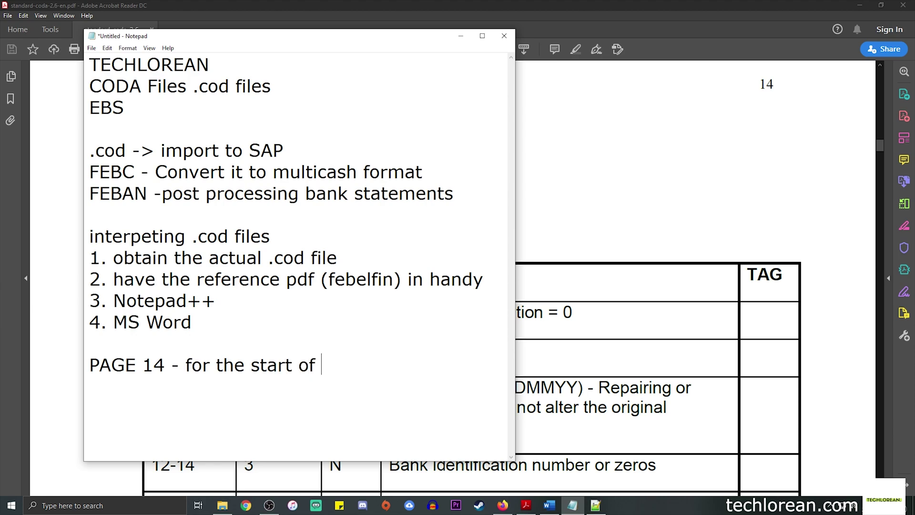
pyautogui.write('interpretation')
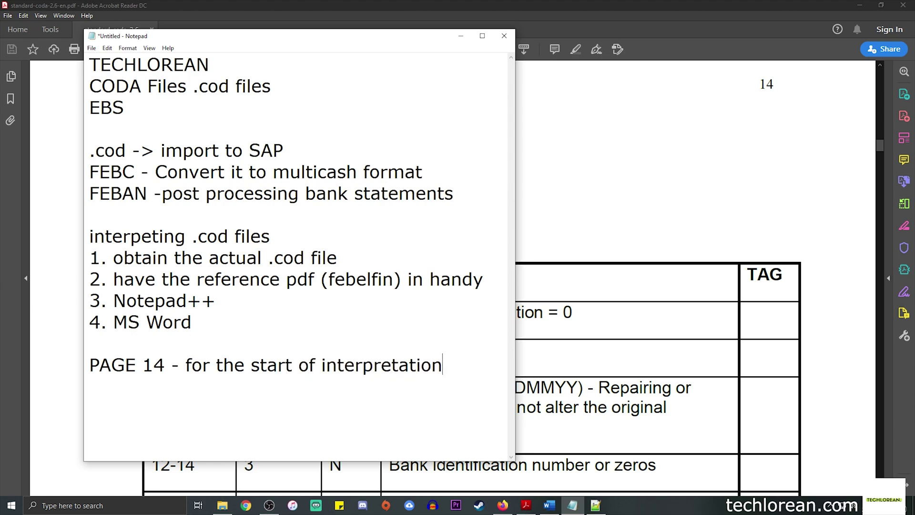
# Return to the Febelfin PDF and look through its table of contents on page 2 and "General characteristics" on page 4.
pyautogui.click(658, 94)
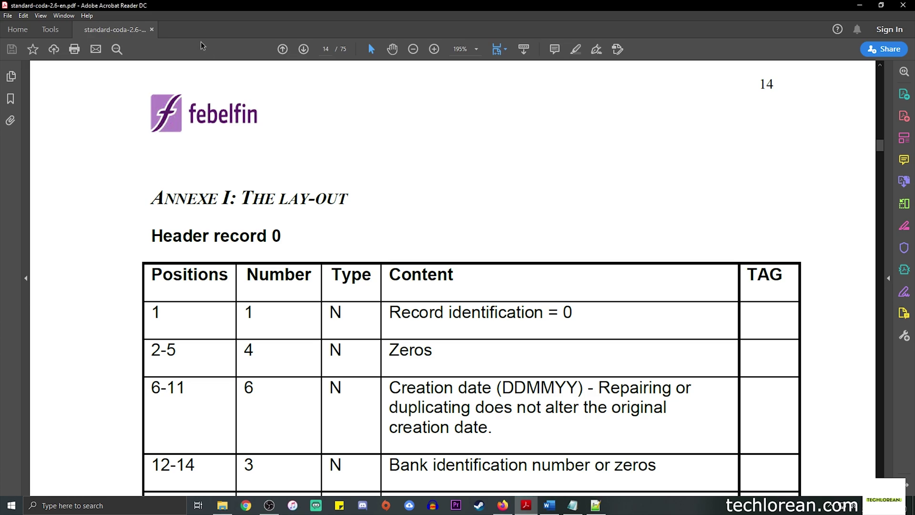
pyautogui.click(283, 48)
pyautogui.click(283, 48)
pyautogui.click(328, 50)
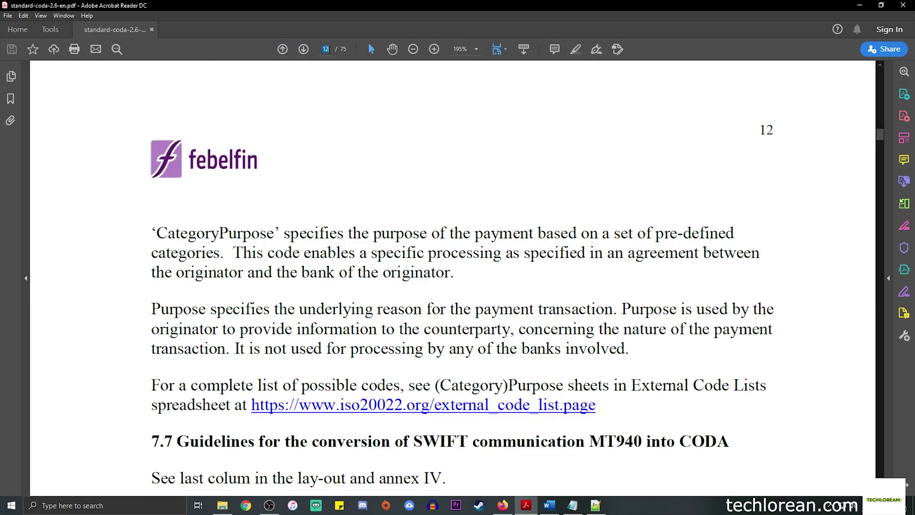
pyautogui.write('2')
pyautogui.press('Return')
pyautogui.scroll(-10, 380, 304)
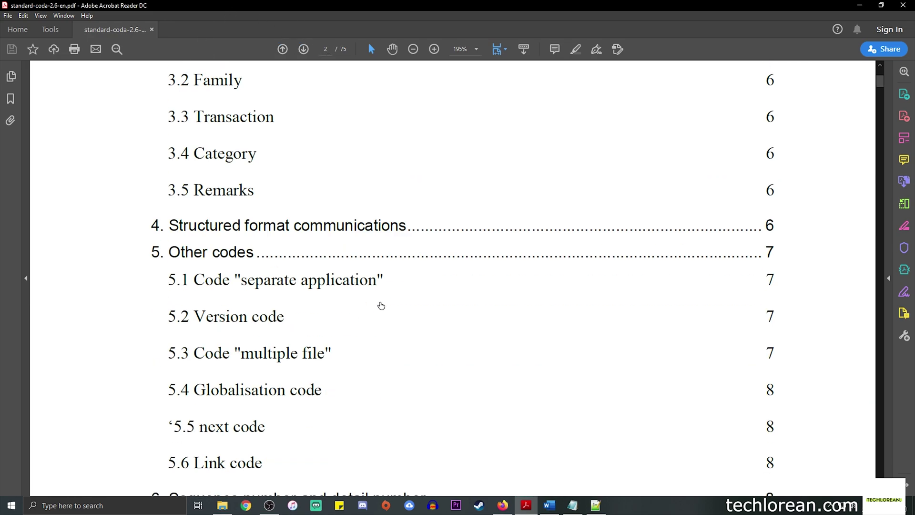
pyautogui.click(303, 49)
pyautogui.click(303, 48)
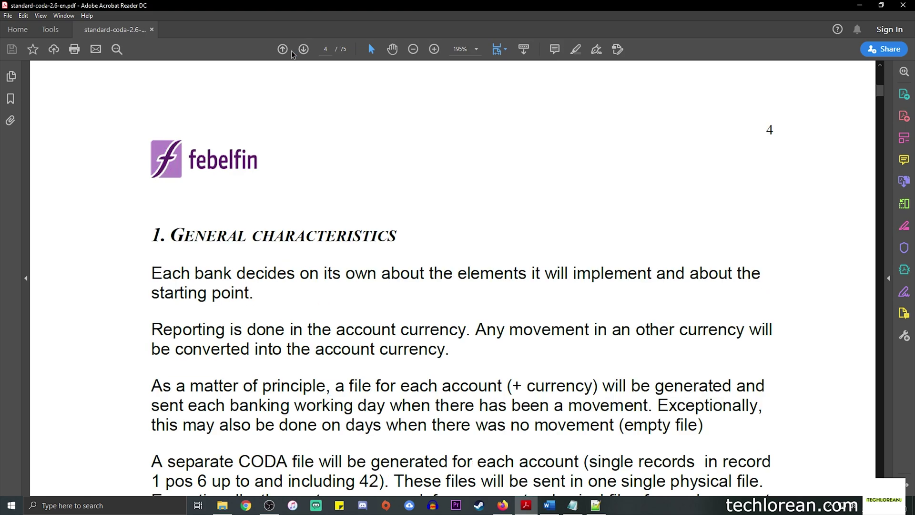
# Read section 2 "The records" on page 4 of the Febelfin PDF down to its list of record codes.
pyautogui.click(283, 49)
pyautogui.click(303, 49)
pyautogui.scroll(-10, 448, 321)
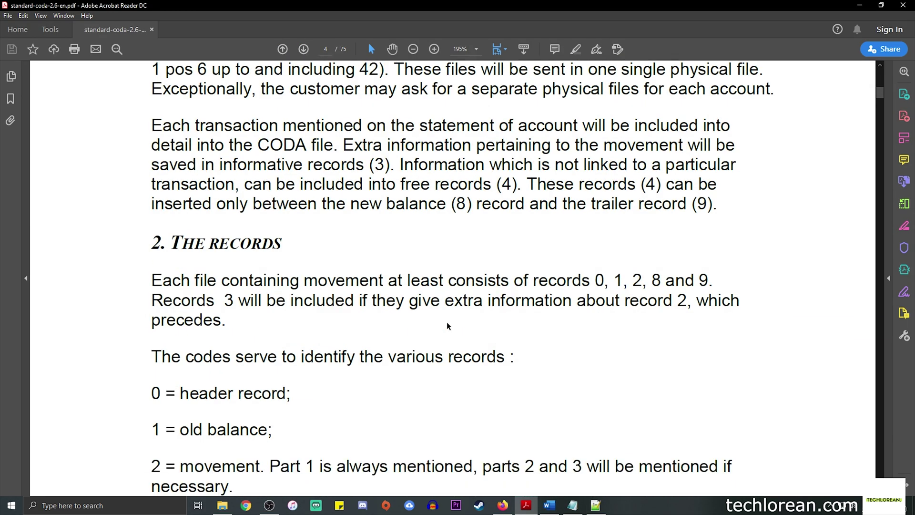
pyautogui.scroll(-2, 448, 322)
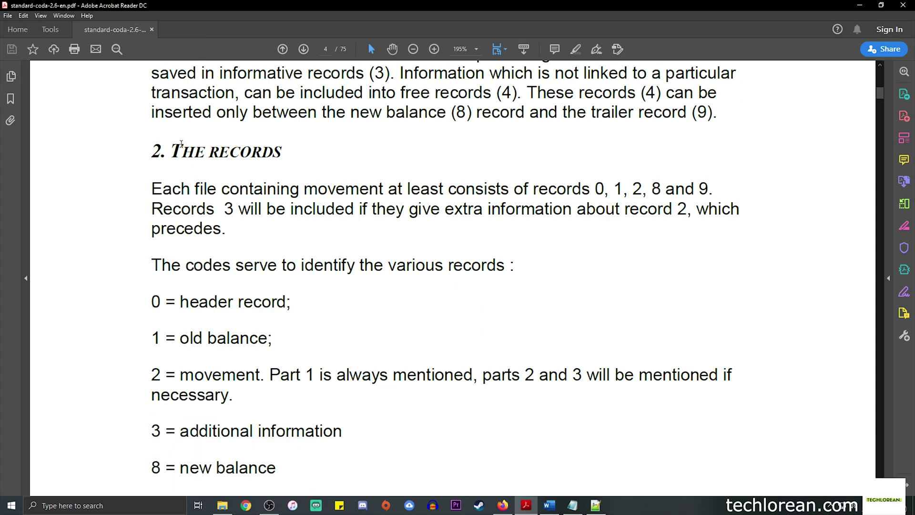
pyautogui.scroll(2, 401, 143)
pyautogui.scroll(-2, 286, 143)
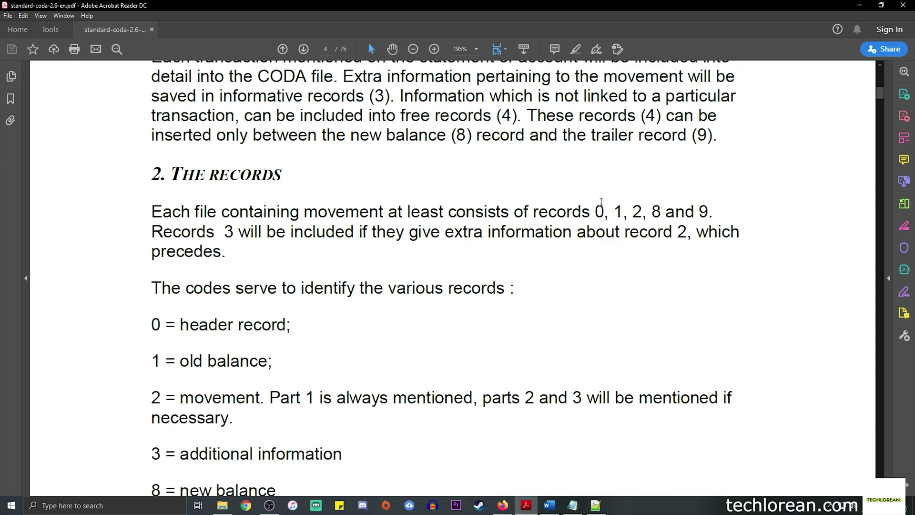
pyautogui.moveTo(284, 155); pyautogui.dragTo(152, 154)
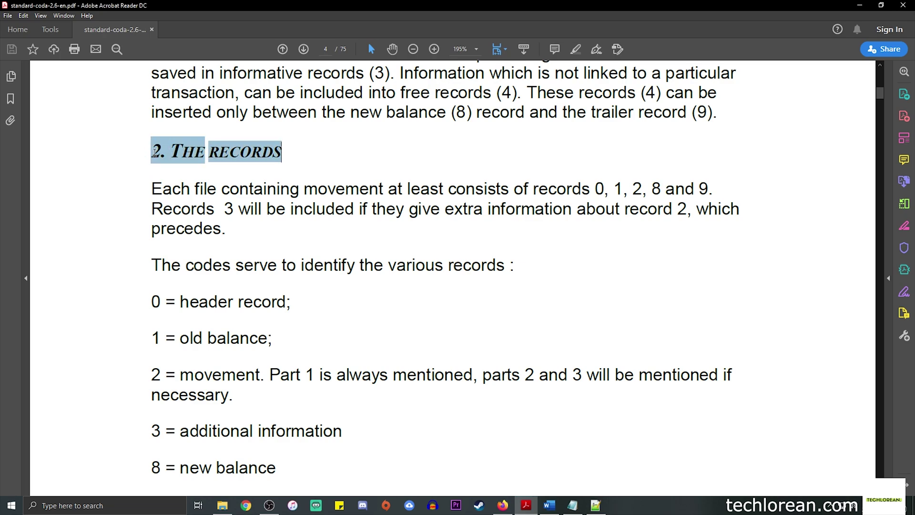
pyautogui.scroll(-4, 382, 192)
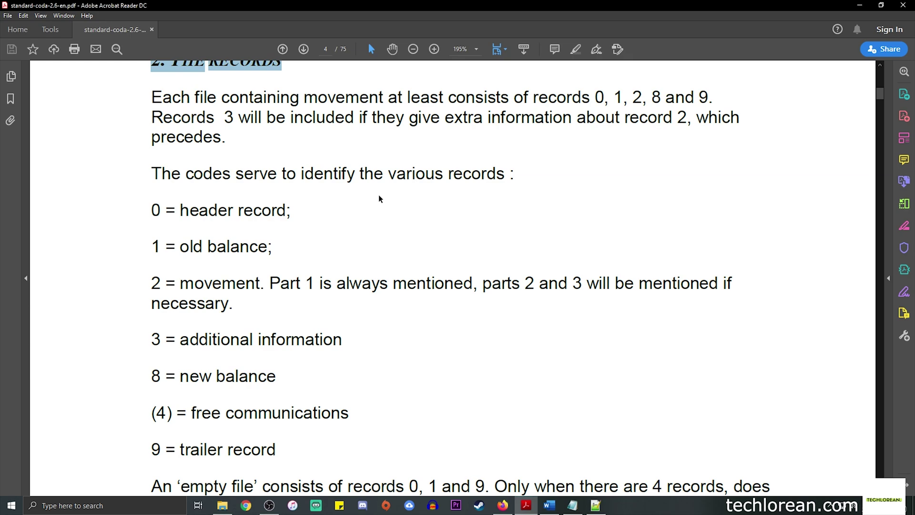
# Go through the record codes one by one, marking 0, 1, 2, 3, 8, (4) and 9 in the list.
pyautogui.moveTo(149, 210); pyautogui.dragTo(163, 292)
pyautogui.moveTo(151, 339); pyautogui.dragTo(162, 340)
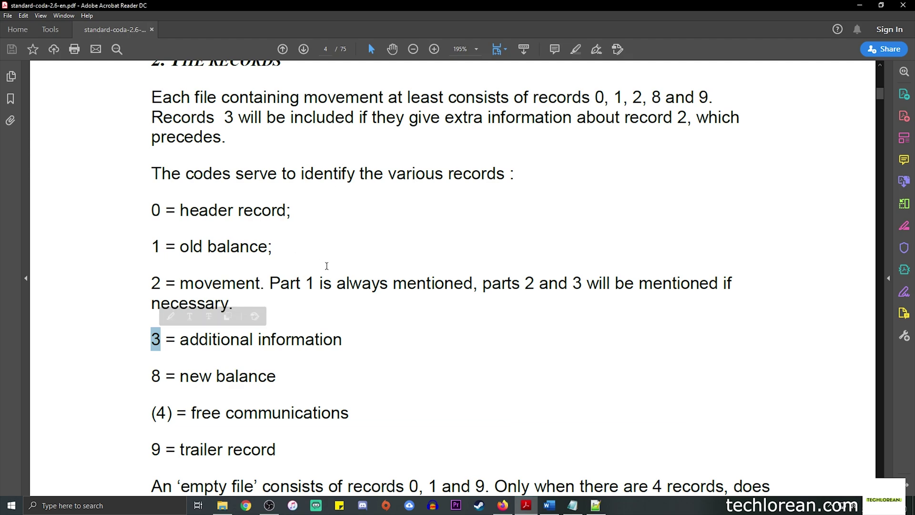
pyautogui.click(387, 339)
pyautogui.moveTo(145, 383); pyautogui.dragTo(163, 380)
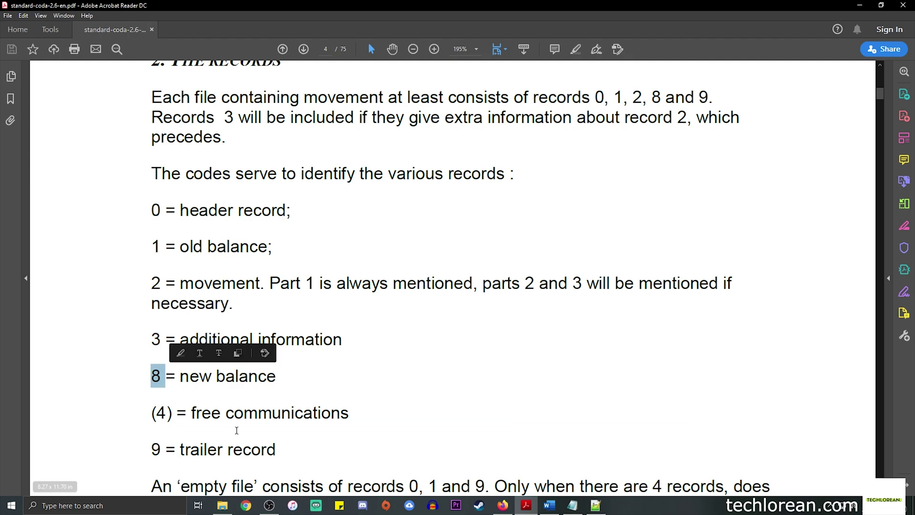
pyautogui.click(233, 448)
pyautogui.moveTo(153, 417); pyautogui.dragTo(176, 419)
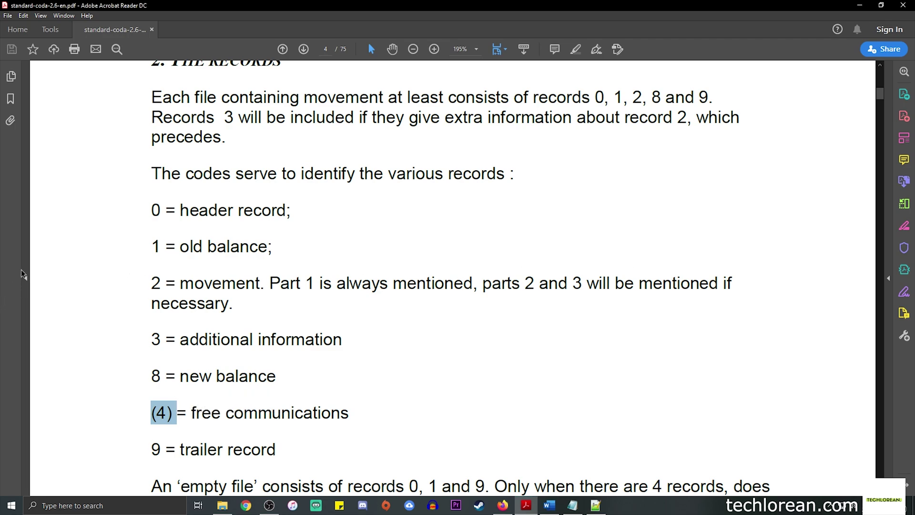
pyautogui.click(109, 362)
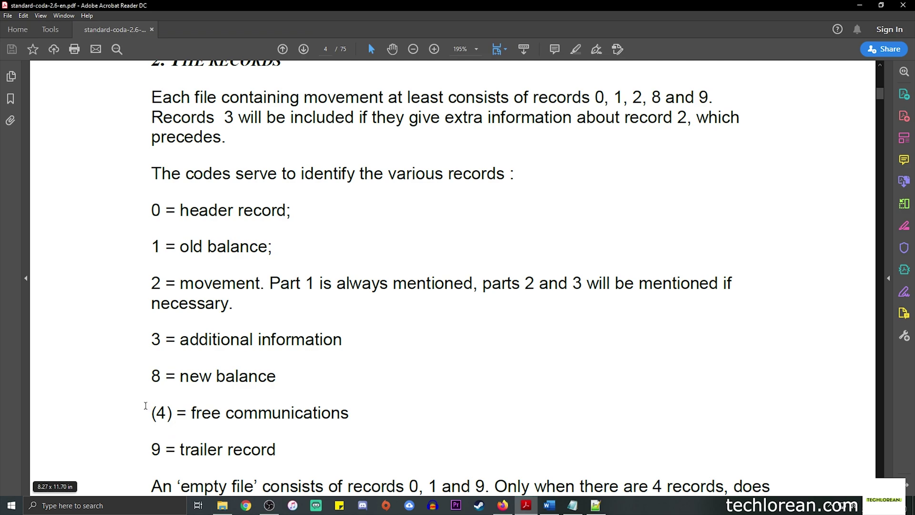
pyautogui.hotkey('shift', 'Right')
pyautogui.hotkey('shift', 'Right')
pyautogui.hotkey('shift', 'Right')
pyautogui.hotkey('shift', 'Down')
pyautogui.press('Right')
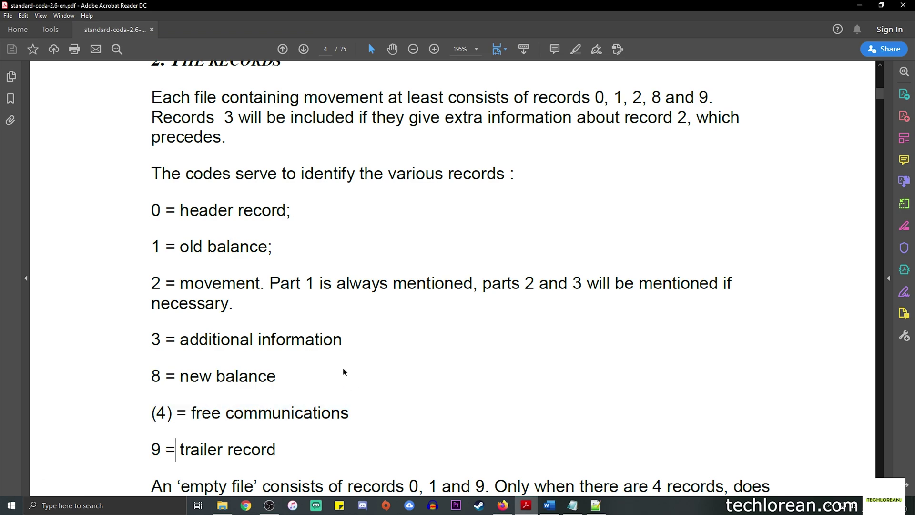
pyautogui.press('Home')
pyautogui.hotkey('shift', 'Right')
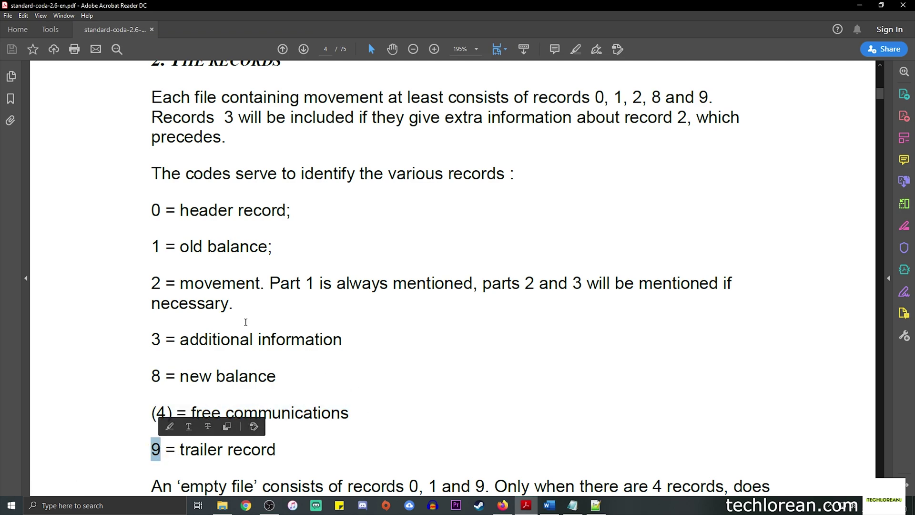
pyautogui.click(258, 334)
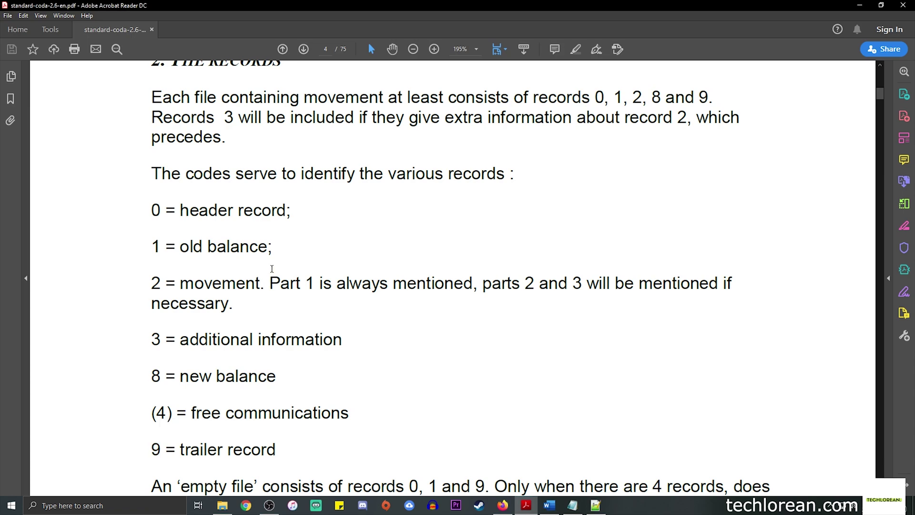
# Mark the "0 = header record" and "9 = trailer record" entries as the first and last record types.
pyautogui.moveTo(150, 211); pyautogui.dragTo(288, 211)
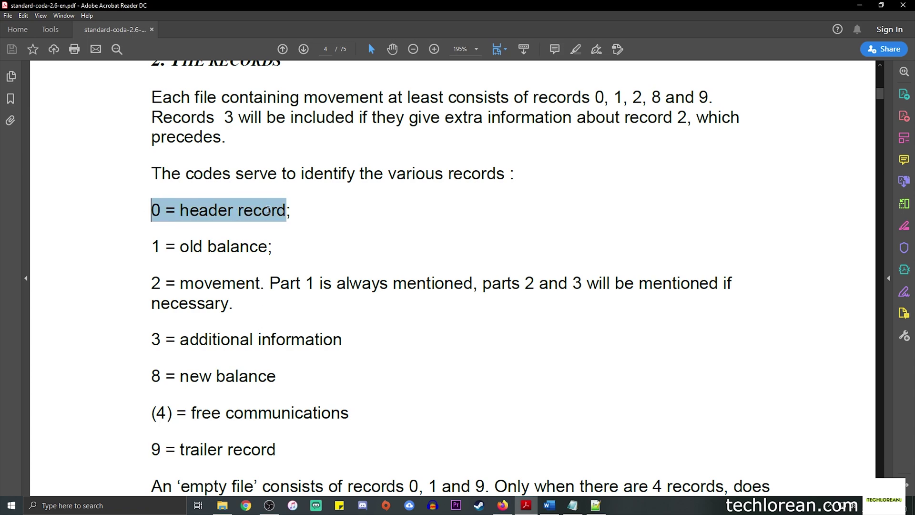
pyautogui.click(151, 455)
pyautogui.moveTo(150, 455); pyautogui.dragTo(256, 449)
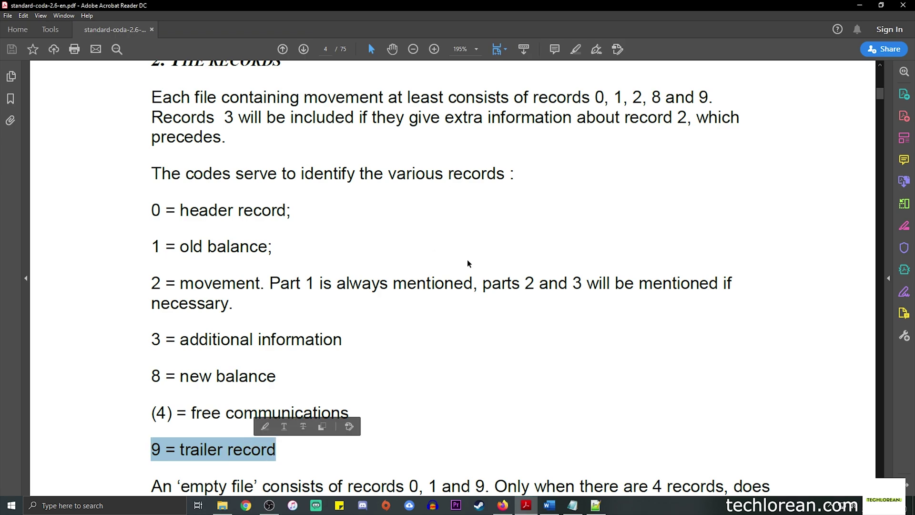
# Switch to CODA Sample.cod in Notepad++ and check each line's leading record code, ending with the 9 on line 21 selected.
pyautogui.click(596, 505)
pyautogui.press('Down')
pyautogui.press('Down')
pyautogui.press('Down')
pyautogui.press('Down')
pyautogui.press('Down')
pyautogui.press('Down')
pyautogui.press('Down')
pyautogui.press('Down')
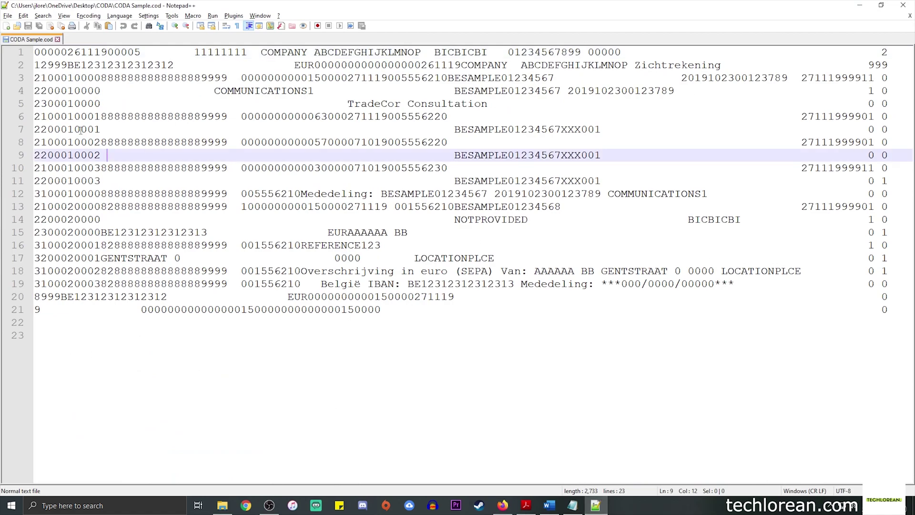
pyautogui.hotkey('ctrl', 'Home')
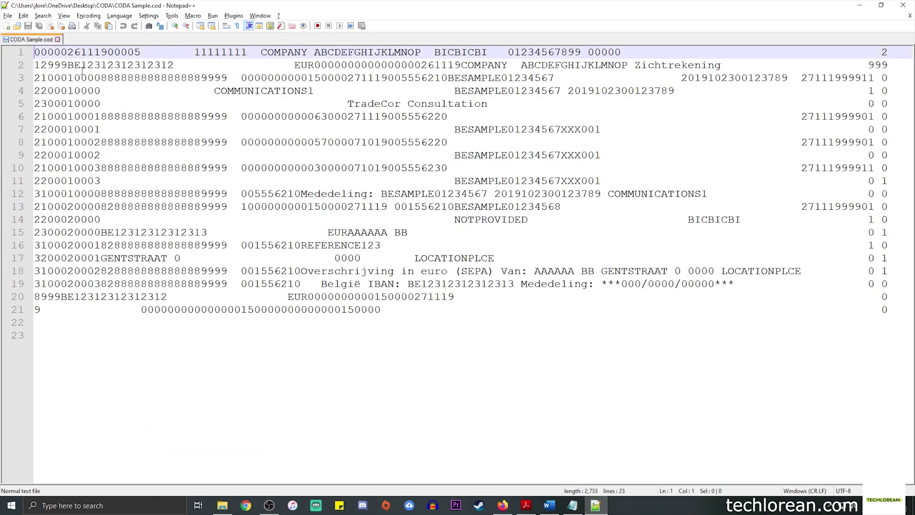
pyautogui.press('Down')
pyautogui.press('Down')
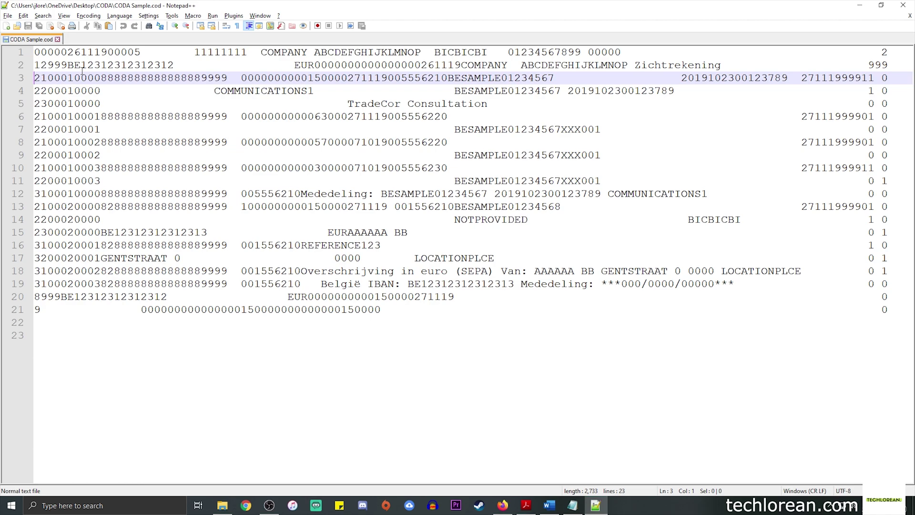
pyautogui.press('Down')
pyautogui.press('Down')
pyautogui.press('Down')
pyautogui.press('Down')
pyautogui.press('Down')
pyautogui.press('Down')
pyautogui.press('Down')
pyautogui.press('Down')
pyautogui.press('Down')
pyautogui.press('Down')
pyautogui.press('Down')
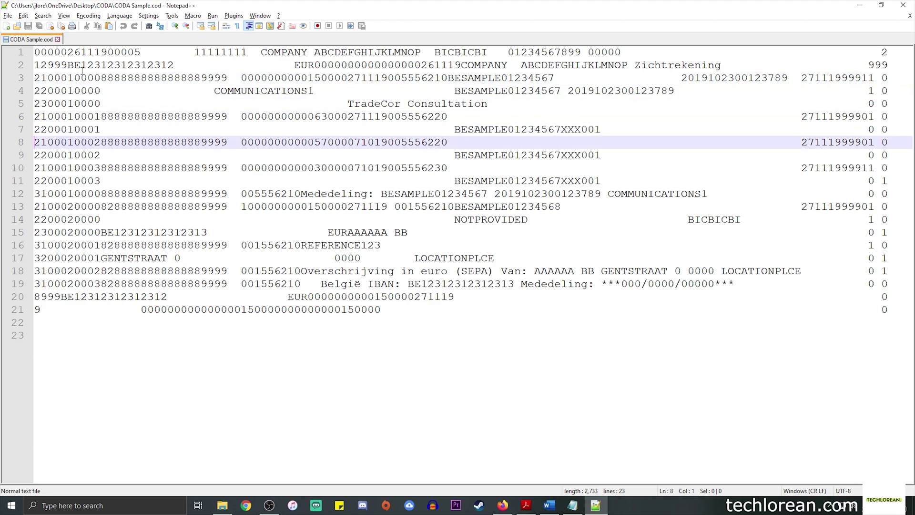
pyautogui.press('Down')
pyautogui.press('Down')
pyautogui.press('Down')
pyautogui.press('Down')
pyautogui.press('Down')
pyautogui.press('Down')
pyautogui.press('Down')
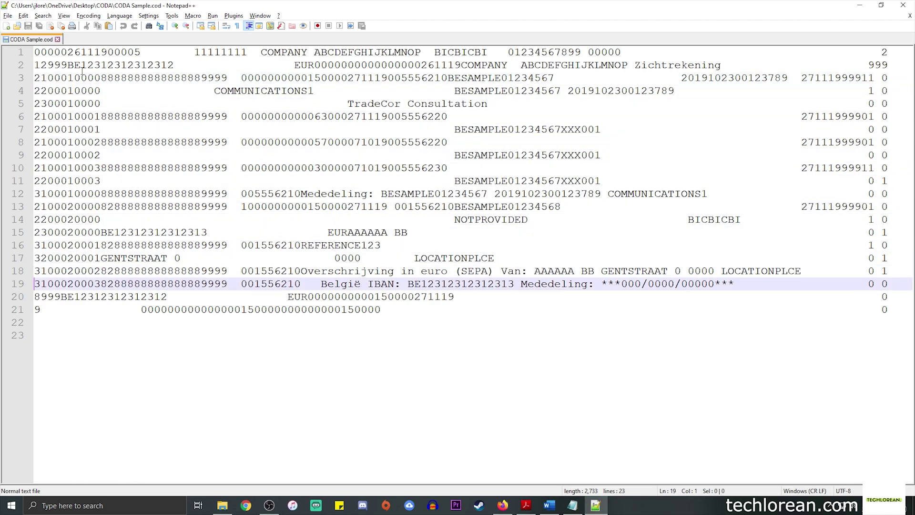
pyautogui.hotkey('shift', 'Right')
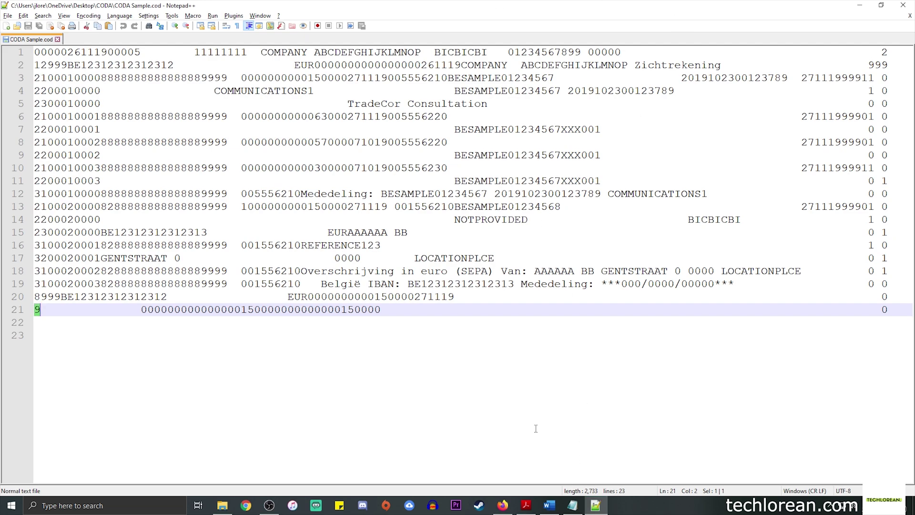
# Switch to CODA Word, enlarge the color-highlighted copy on page 1 and mark its yellow header record.
pyautogui.click(526, 506)
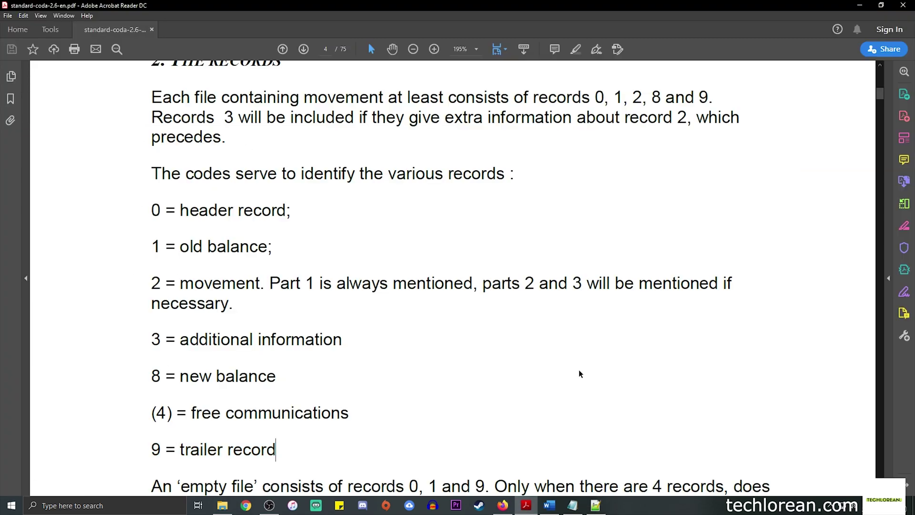
pyautogui.click(549, 506)
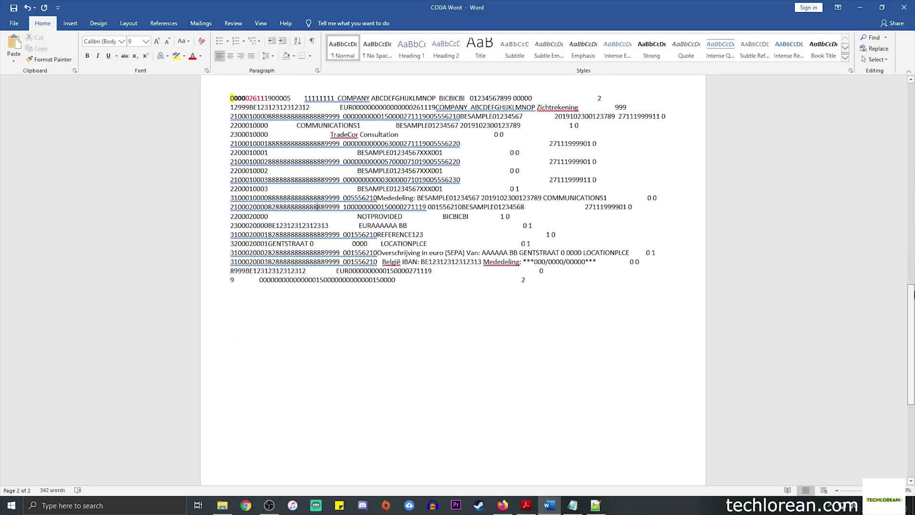
pyautogui.moveTo(910, 343); pyautogui.dragTo(910, 141)
pyautogui.keyDown('ctrl'); pyautogui.scroll(4, 577, 199); pyautogui.keyUp('ctrl')
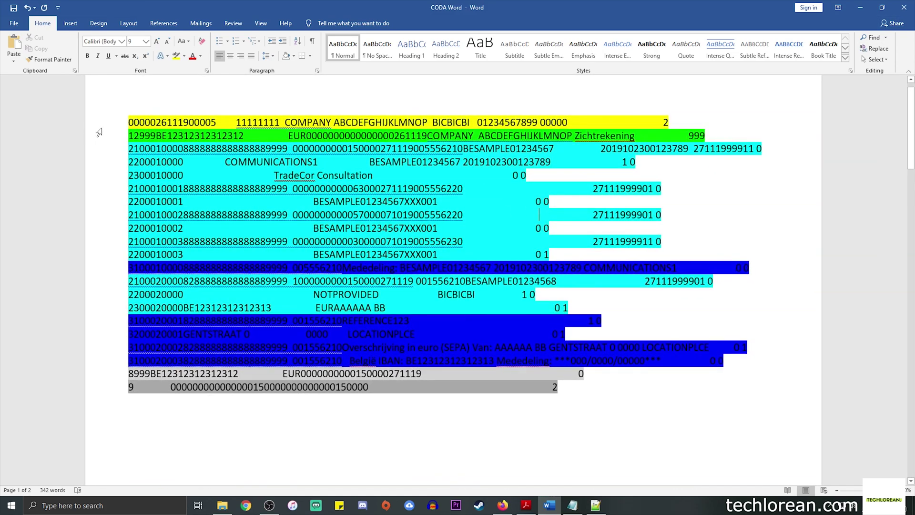
pyautogui.moveTo(128, 123); pyautogui.dragTo(664, 123)
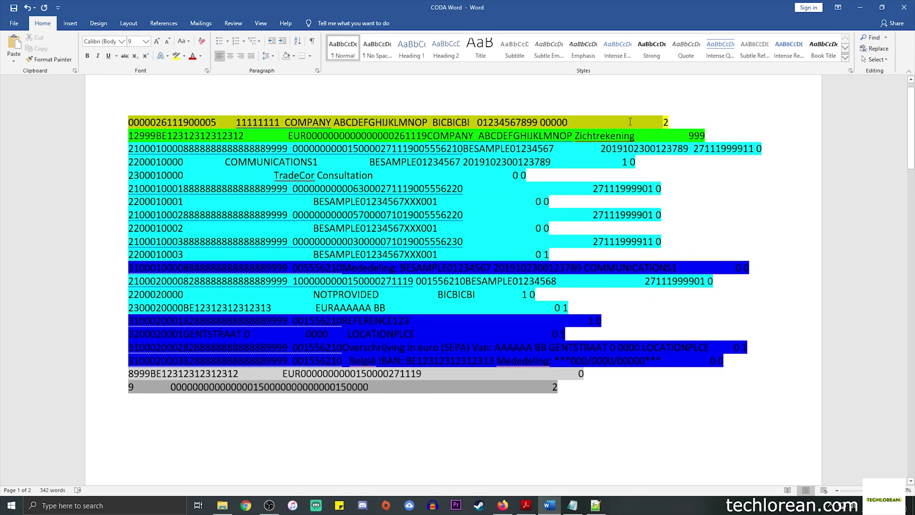
pyautogui.click(237, 147)
# Show the Febelfin PDF in a smaller window over Word to compare its record codes with the highlighted lines, and return to Word.
pyautogui.hotkey('alt', 'Tab')
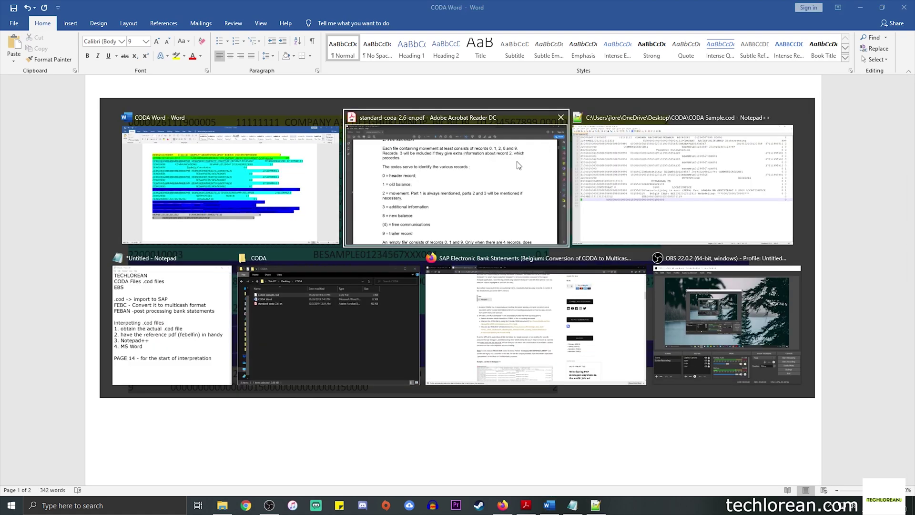
pyautogui.press('super+Down')
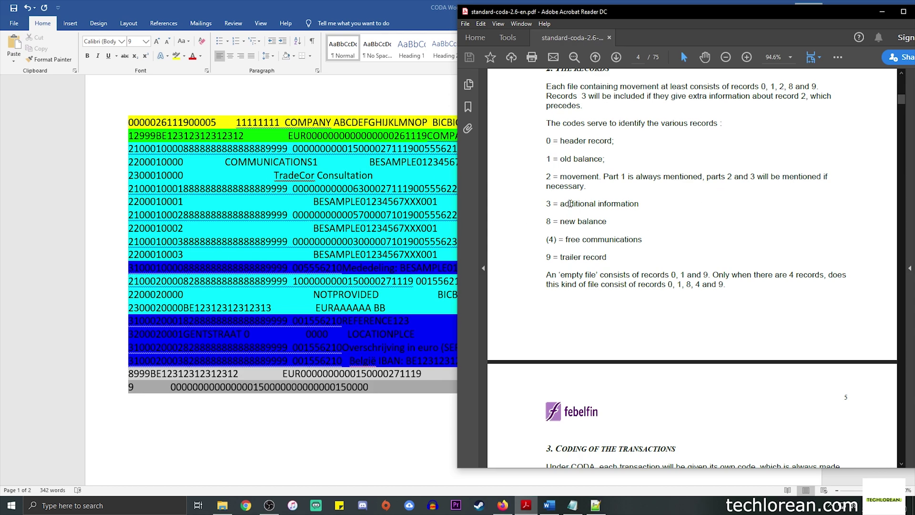
pyautogui.click(143, 174)
# Examine where the cyan type 2 movement records alternate with the blue type 3 records in the highlighted Word copy.
pyautogui.moveTo(127, 150); pyautogui.dragTo(260, 268)
pyautogui.click(261, 267)
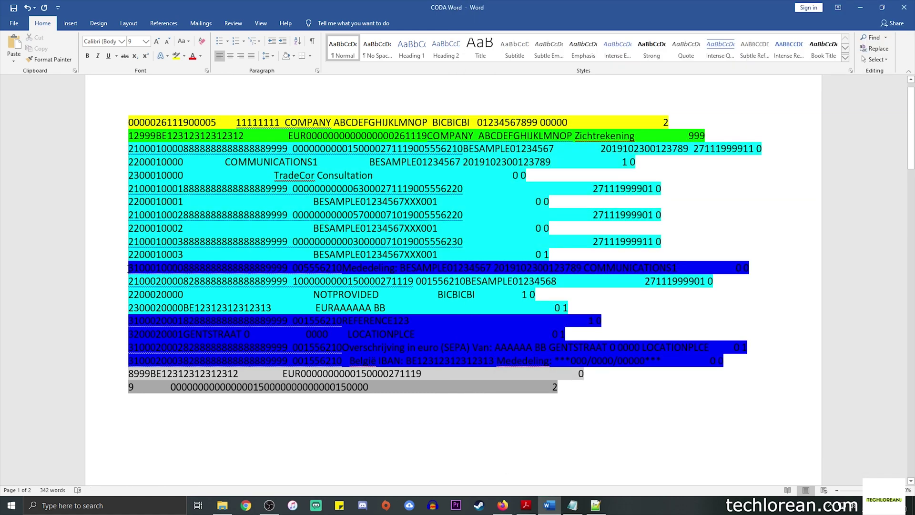
pyautogui.moveTo(128, 267); pyautogui.dragTo(467, 294)
pyautogui.click(467, 294)
pyautogui.moveTo(128, 281); pyautogui.dragTo(567, 336)
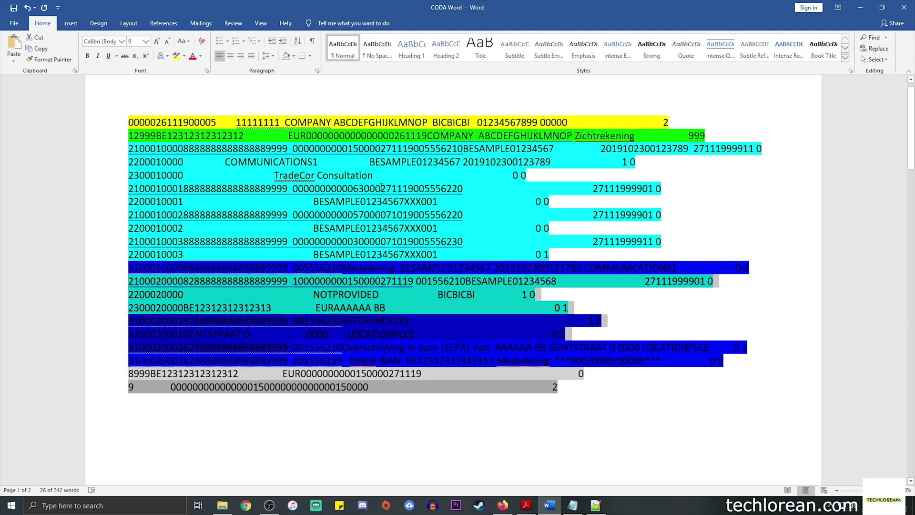
pyautogui.click(381, 188)
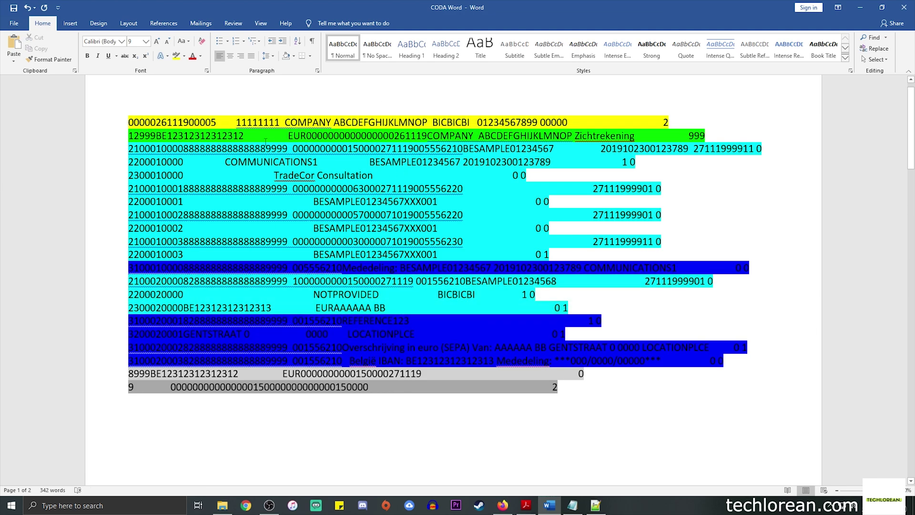
# Compare the first block of cyan movement records with the single blue additional-information record beneath it.
pyautogui.moveTo(130, 149); pyautogui.dragTo(578, 254)
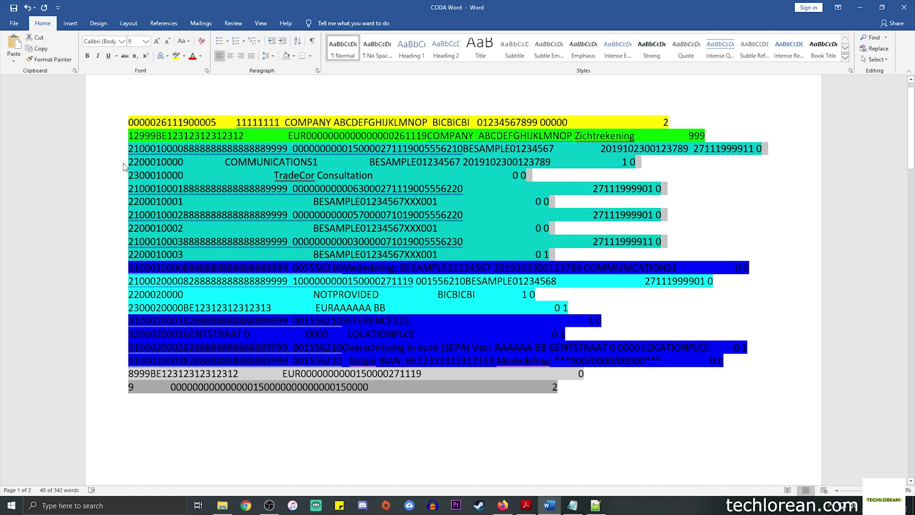
pyautogui.click(185, 201)
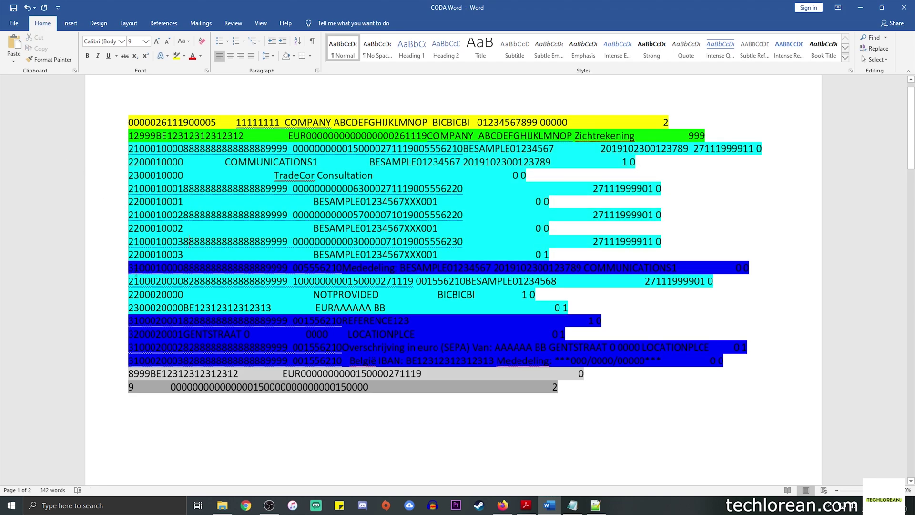
pyautogui.moveTo(129, 268); pyautogui.dragTo(755, 268)
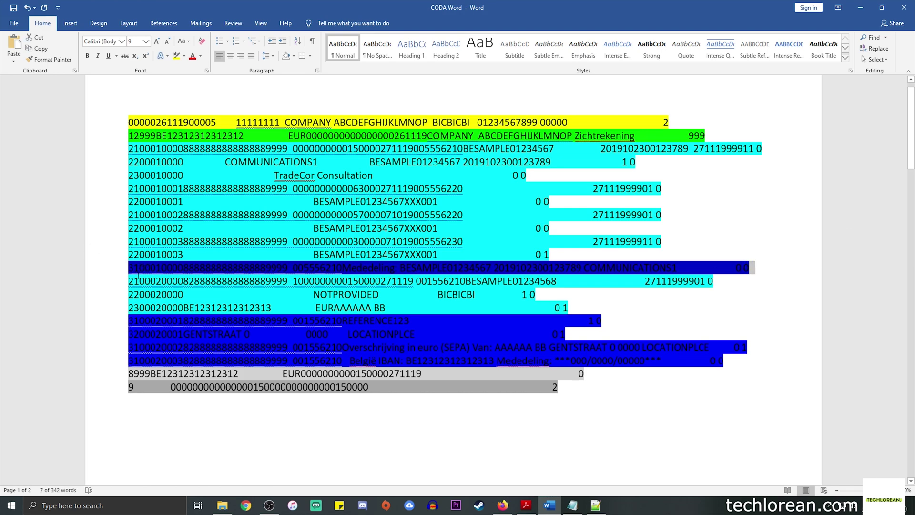
pyautogui.click(134, 269)
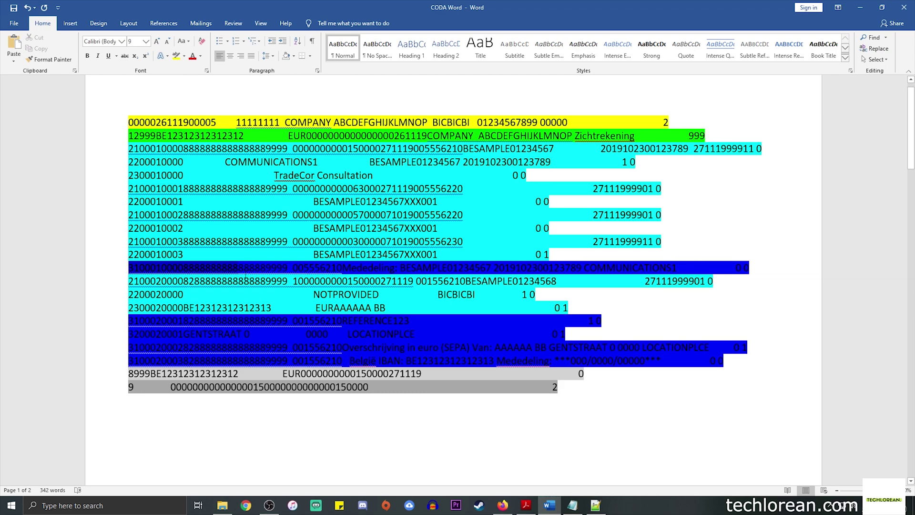
pyautogui.moveTo(125, 149)
pyautogui.mouseDown()
pyautogui.moveTo(216, 213)
pyautogui.moveTo(226, 248)
pyautogui.mouseUp()
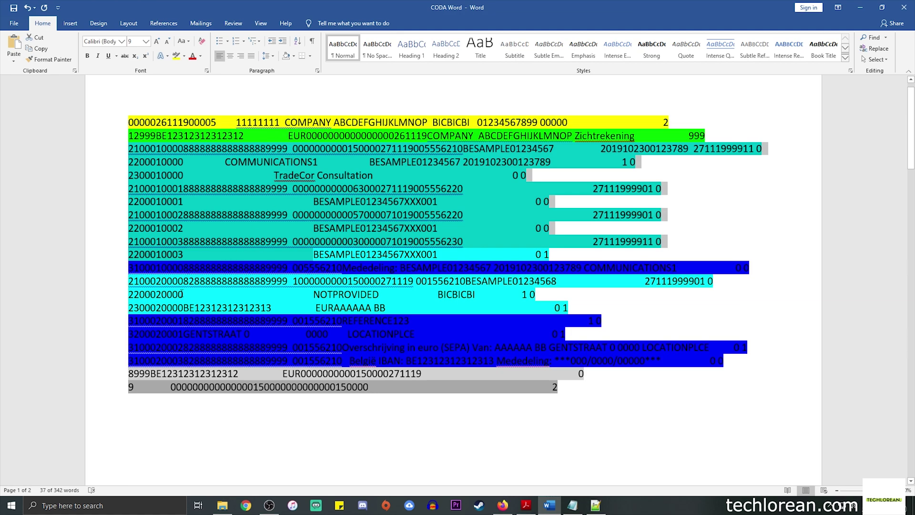
pyautogui.click(184, 294)
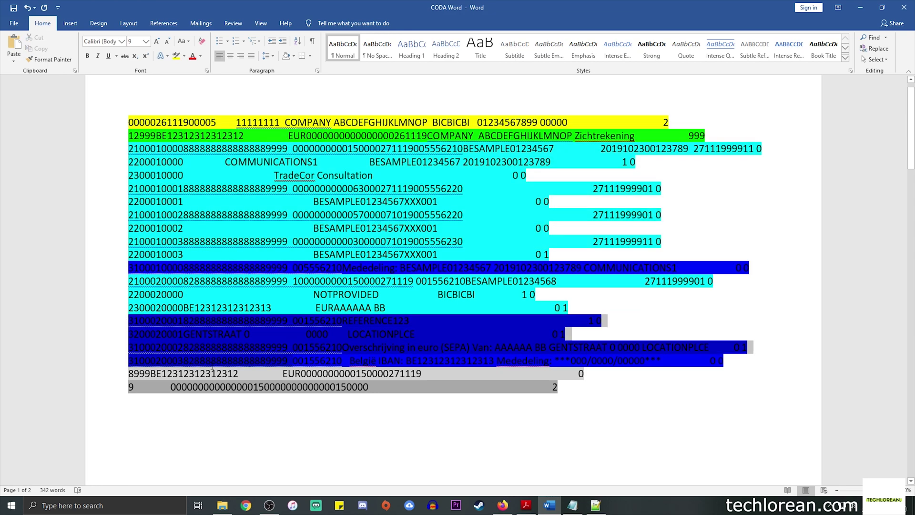
# Compare the second block of cyan movement records with the four blue additional-information records beneath it.
pyautogui.moveTo(129, 279); pyautogui.dragTo(315, 307)
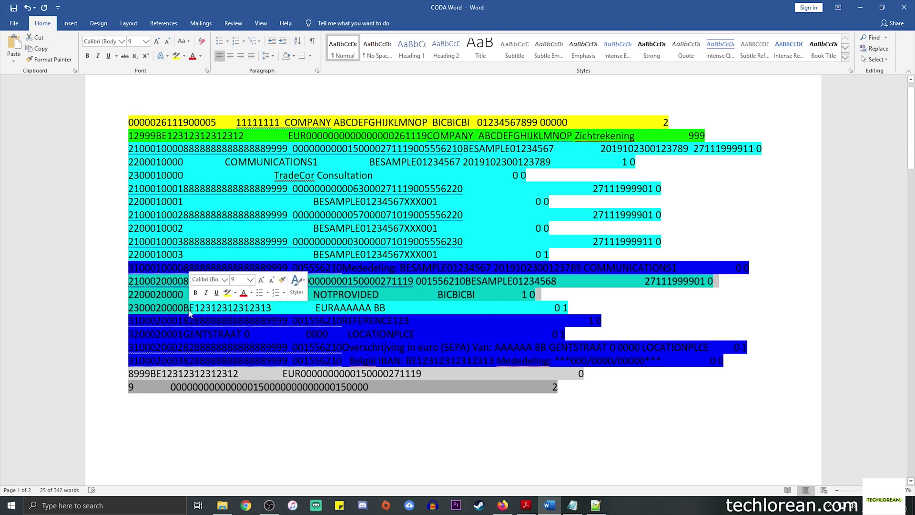
pyautogui.click(172, 347)
pyautogui.moveTo(126, 318); pyautogui.dragTo(258, 361)
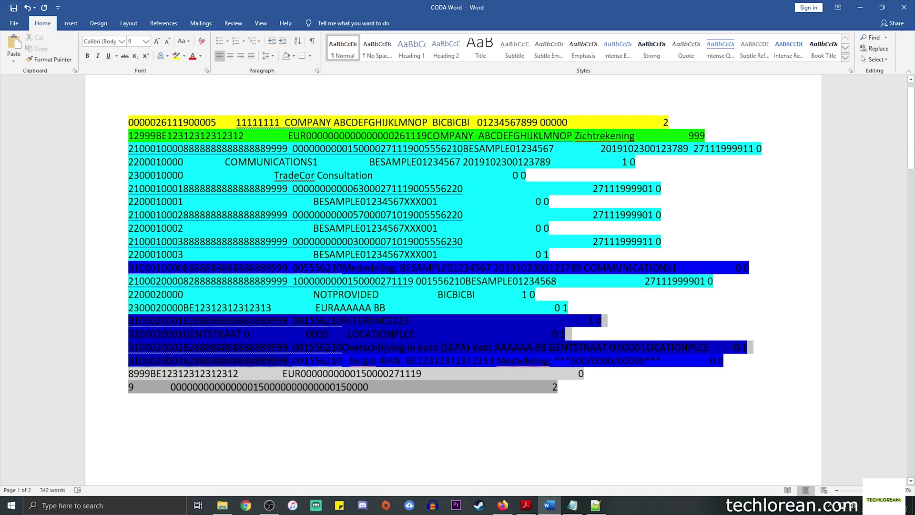
pyautogui.click(238, 323)
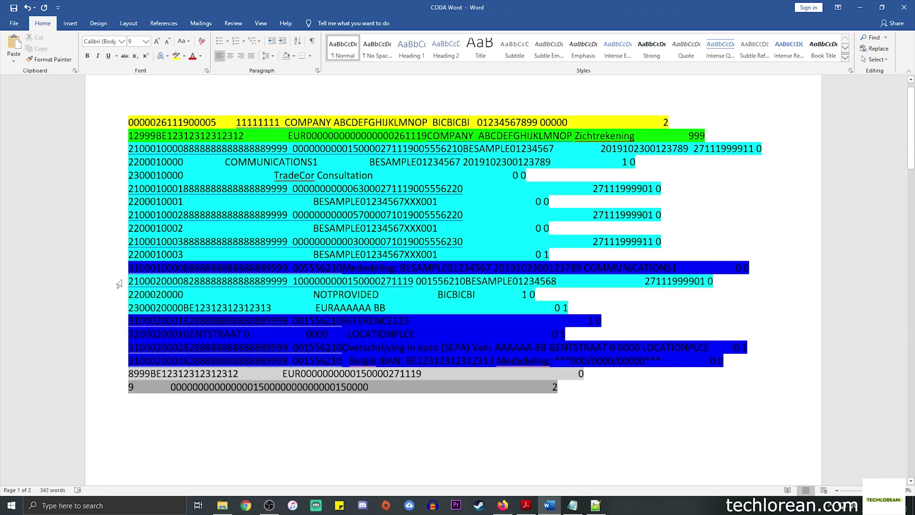
pyautogui.moveTo(126, 278); pyautogui.dragTo(282, 296)
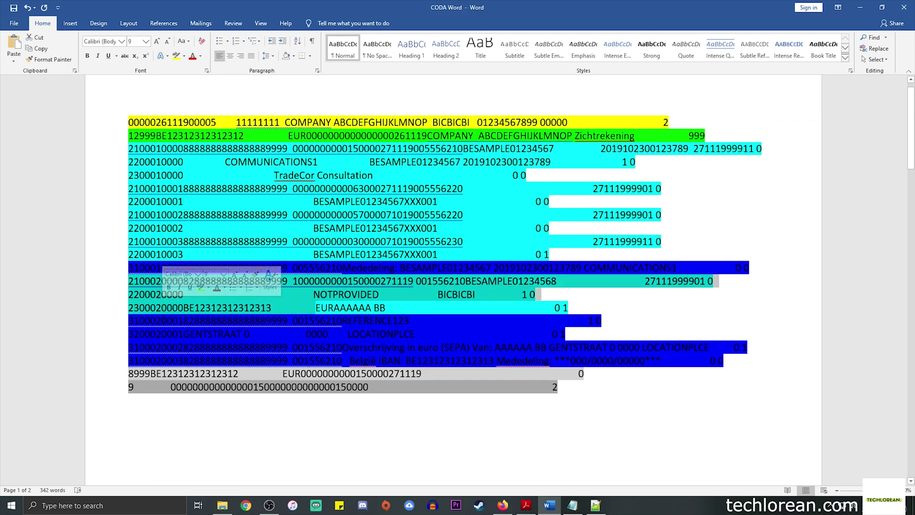
pyautogui.click(162, 319)
# Match the light grey line starting with 8 in the Word copy to the new balance code in the Febelfin PDF.
pyautogui.hotkey('alt', 'Tab')
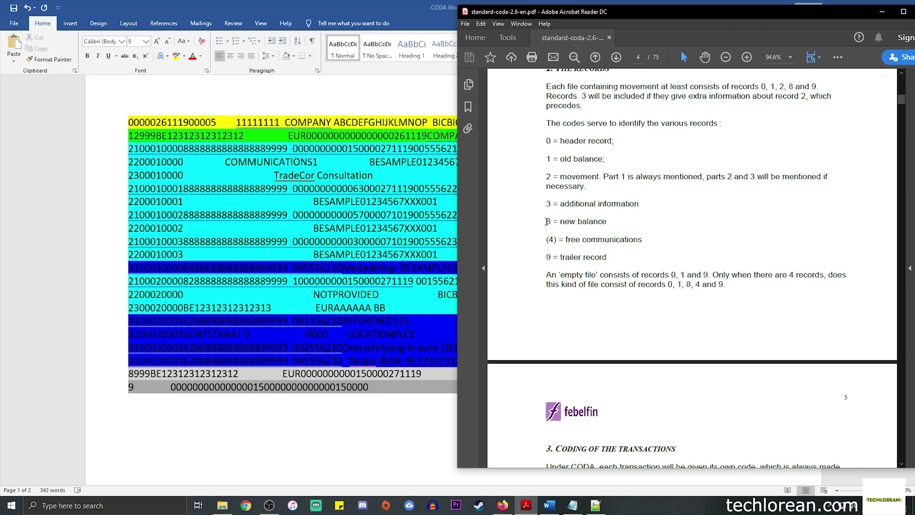
pyautogui.hotkey('alt', 'Tab')
pyautogui.doubleClick(123, 374)
pyautogui.hotkey('alt', 'Tab')
pyautogui.hotkey('alt', 'Tab')
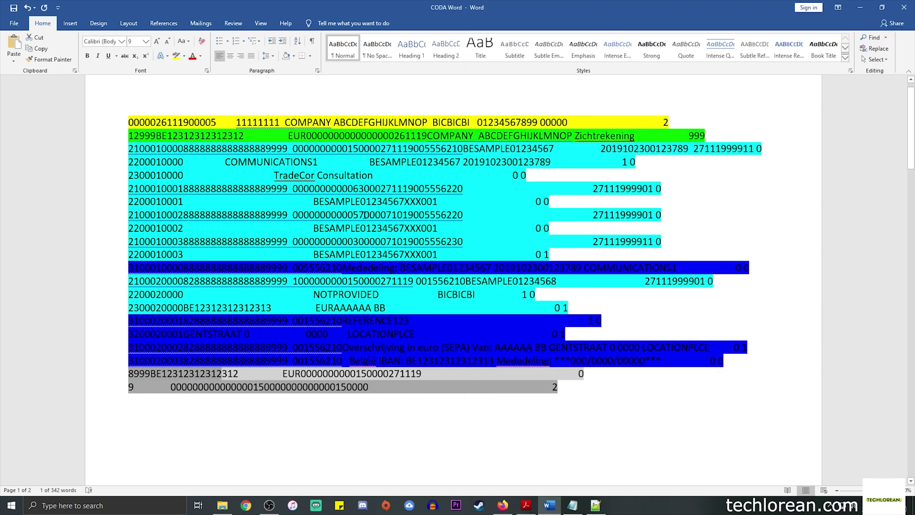
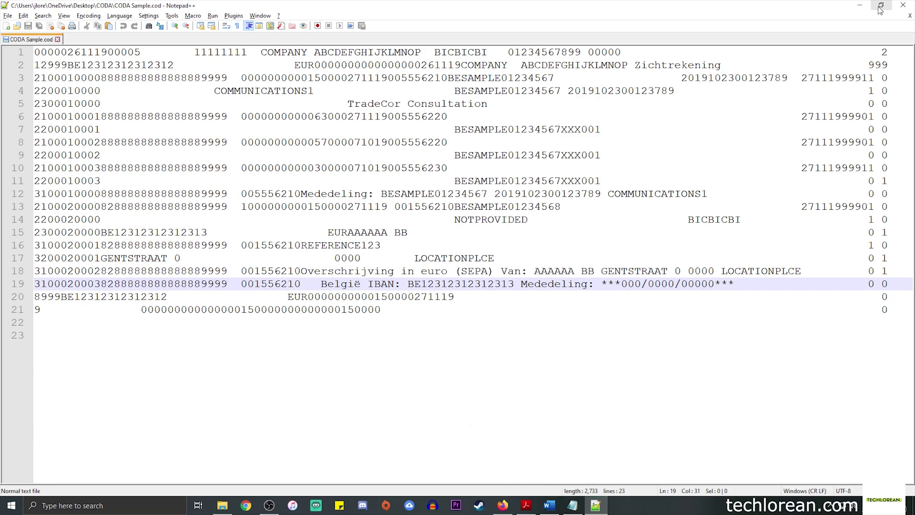
# Shrink the Notepad++ window with CODA Sample.cod and bring up the Febelfin PDF beside it at page 14.
pyautogui.click(881, 5)
pyautogui.click(135, 143)
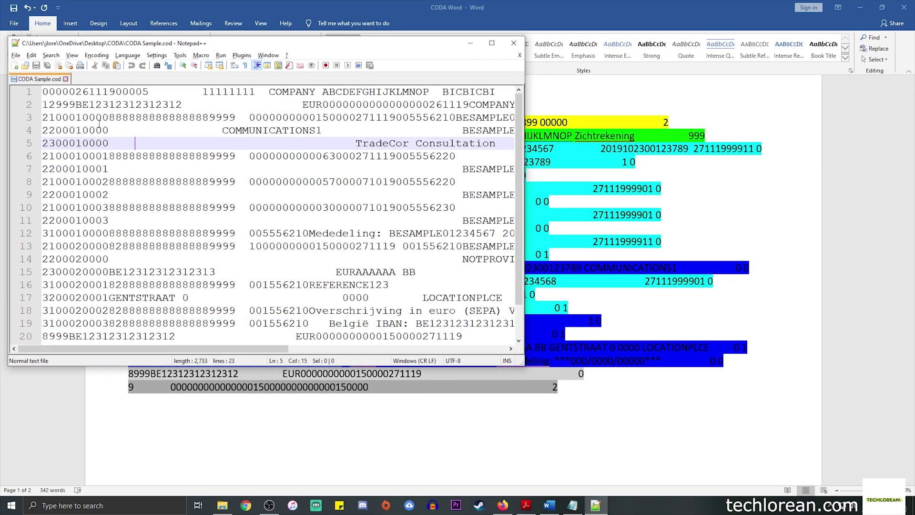
pyautogui.click(526, 505)
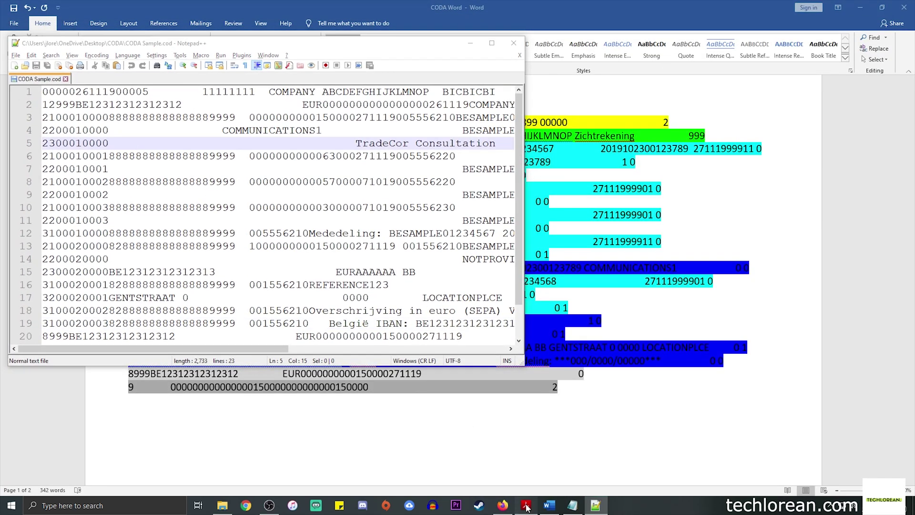
pyautogui.click(638, 56)
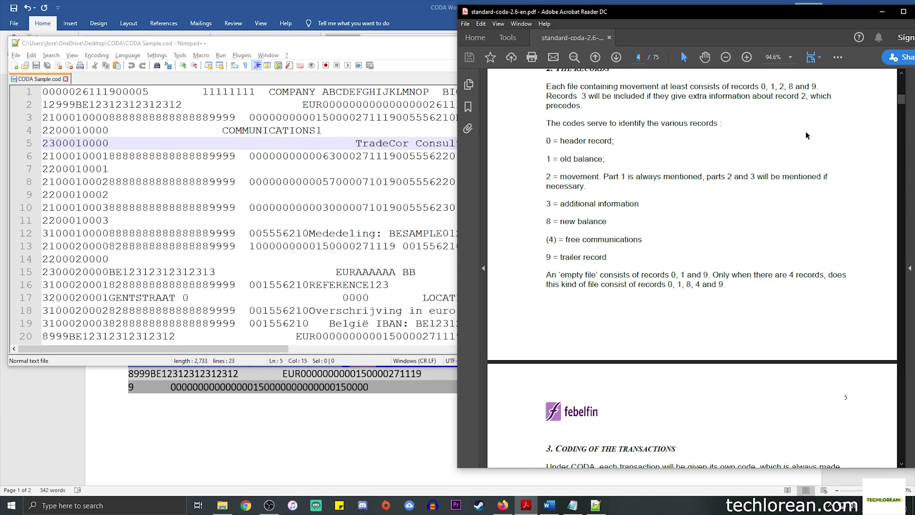
pyautogui.write('14')
pyautogui.press('Return')
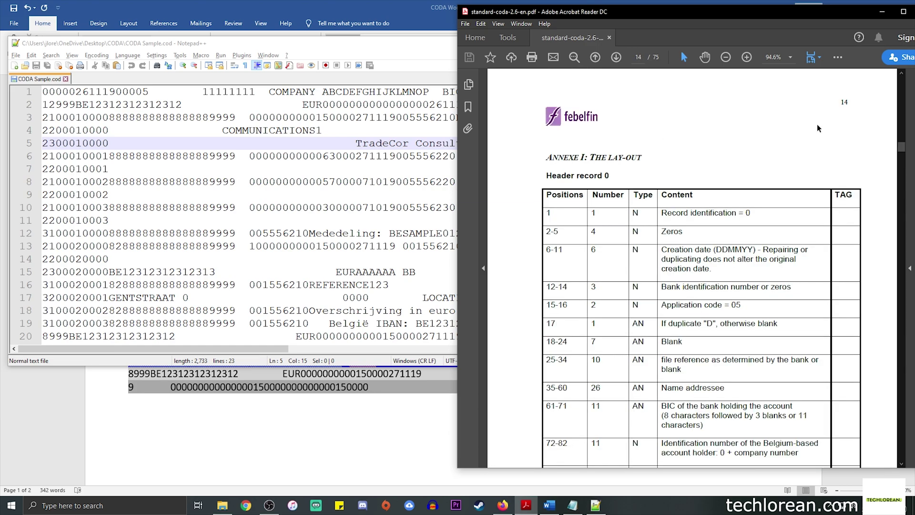
# Mark the Header record 0 heading in Annexe I and enlarge the PDF to 125% to read its layout table.
pyautogui.scroll(-3, 672, 179)
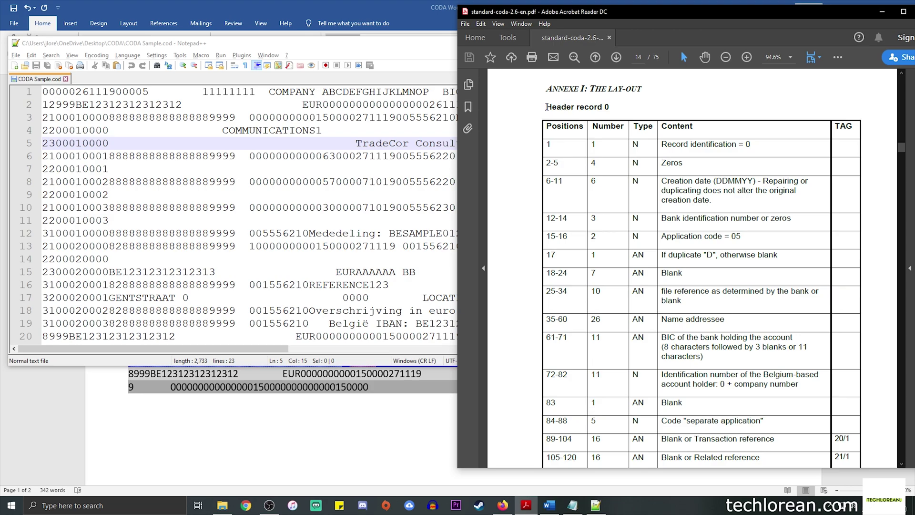
pyautogui.moveTo(547, 107); pyautogui.dragTo(611, 106)
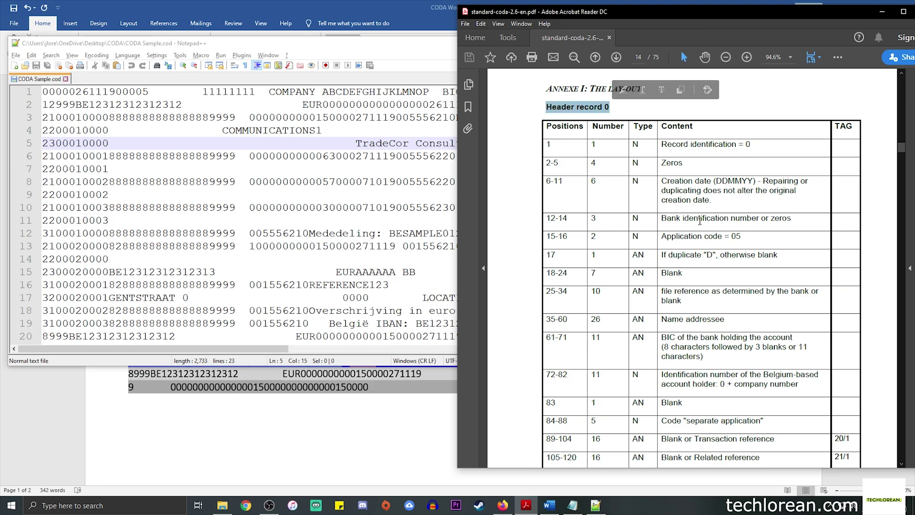
pyautogui.keyDown('ctrl'); pyautogui.scroll(1, 700, 220); pyautogui.keyUp('ctrl')
pyautogui.keyDown('ctrl'); pyautogui.scroll(1, 700, 221); pyautogui.keyUp('ctrl')
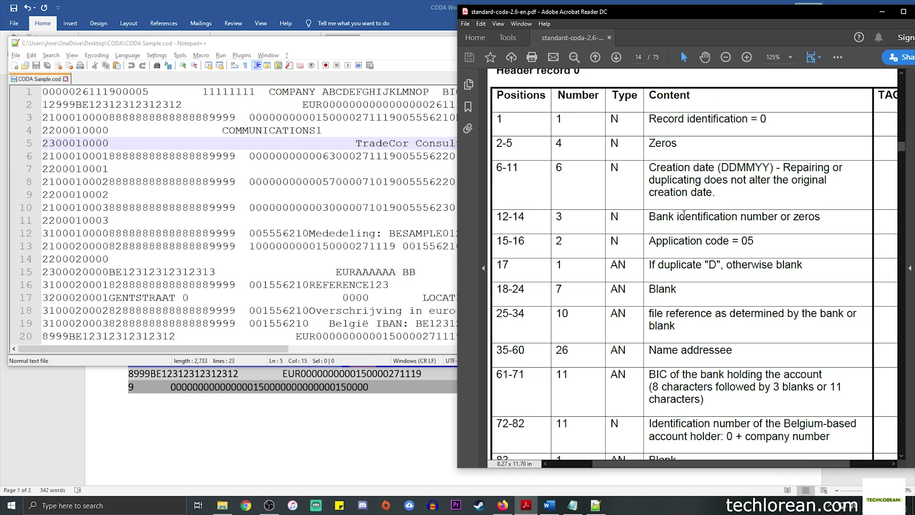
pyautogui.scroll(1, 686, 239)
# Move and narrow the Notepad++ window so the Positions column of the PDF table is uncovered.
pyautogui.click(226, 136)
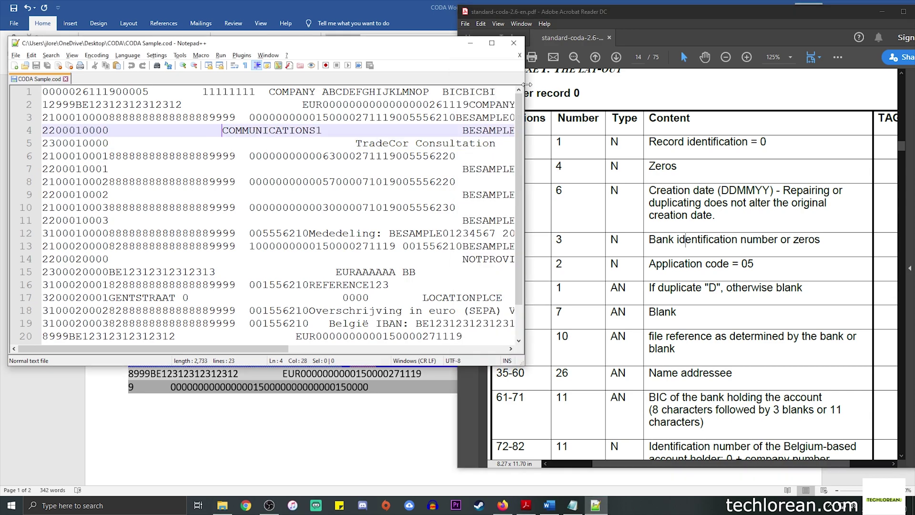
pyautogui.moveTo(299, 51); pyautogui.dragTo(289, 50)
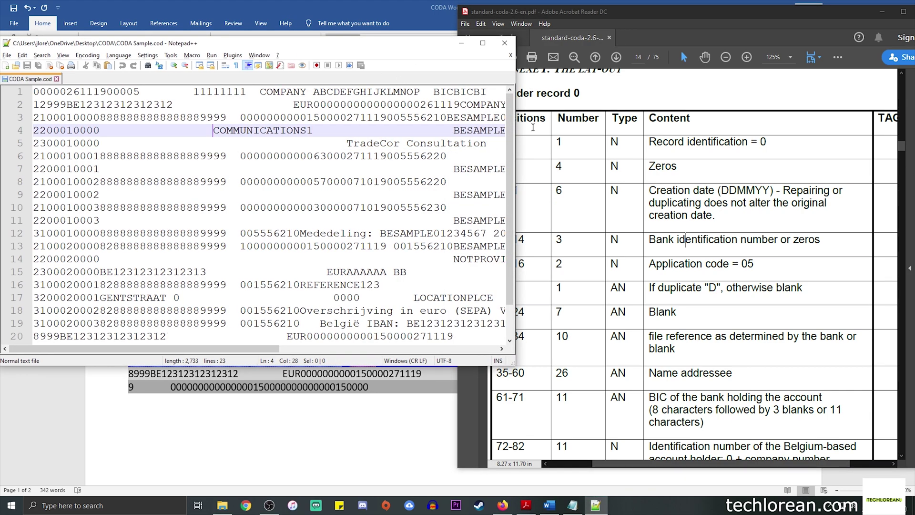
pyautogui.moveTo(515, 126); pyautogui.dragTo(462, 126)
pyautogui.press('Up')
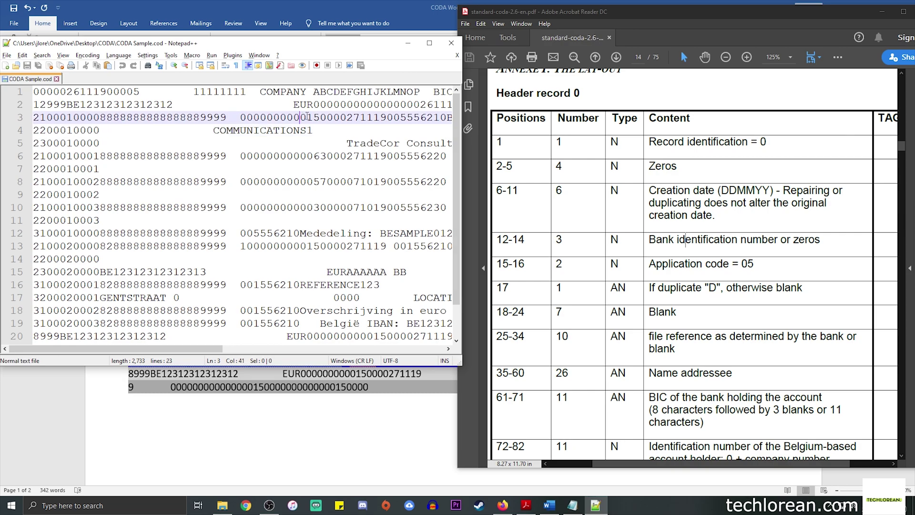
# Match position 1 of the header table, the record identification, to the first character of line 1 in CODA Sample.cod.
pyautogui.click(514, 143)
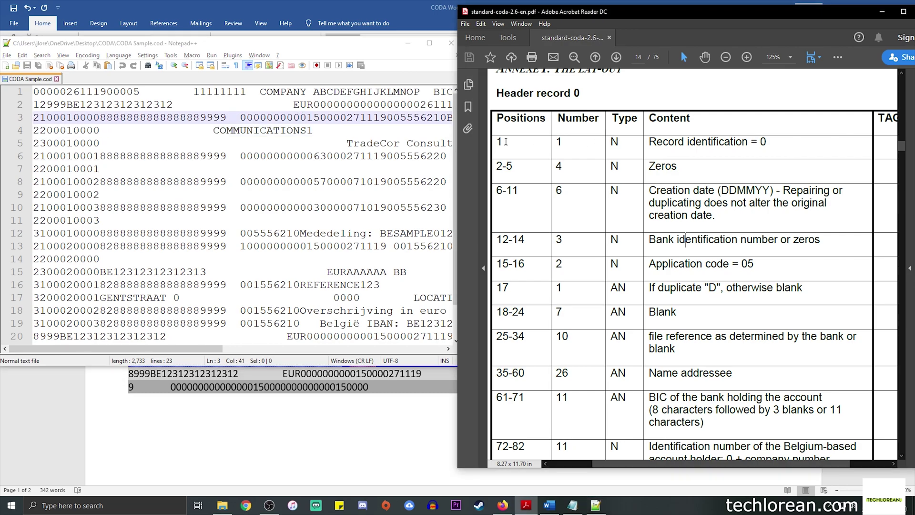
pyautogui.doubleClick(503, 141)
pyautogui.doubleClick(558, 142)
pyautogui.click(214, 143)
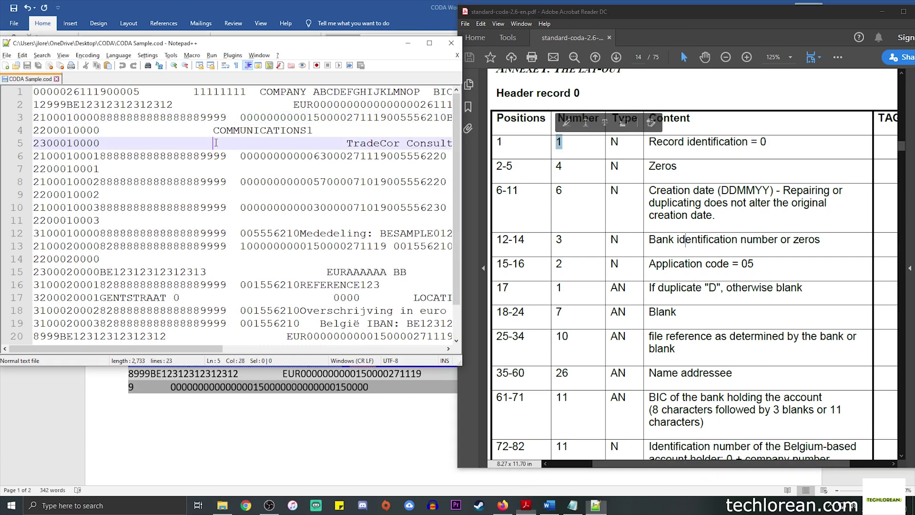
pyautogui.click(35, 91)
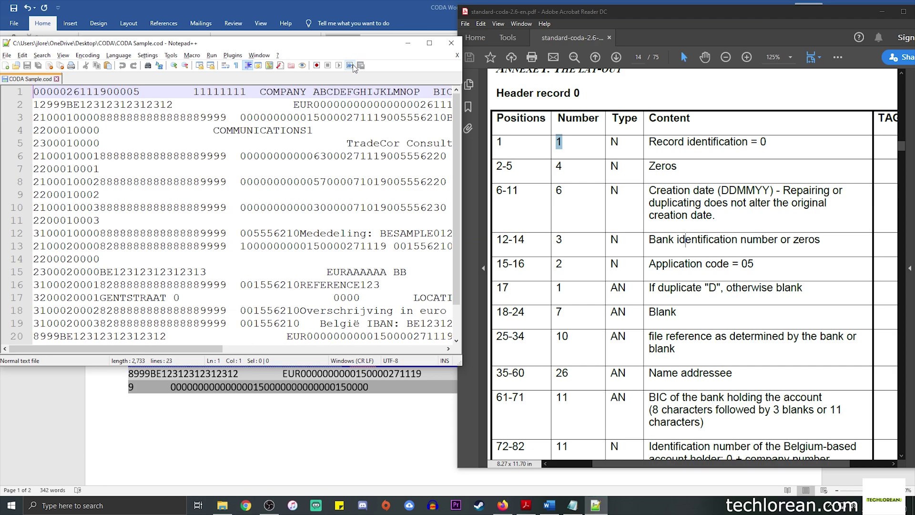
pyautogui.hotkey('shift', 'Right')
pyautogui.click(132, 130)
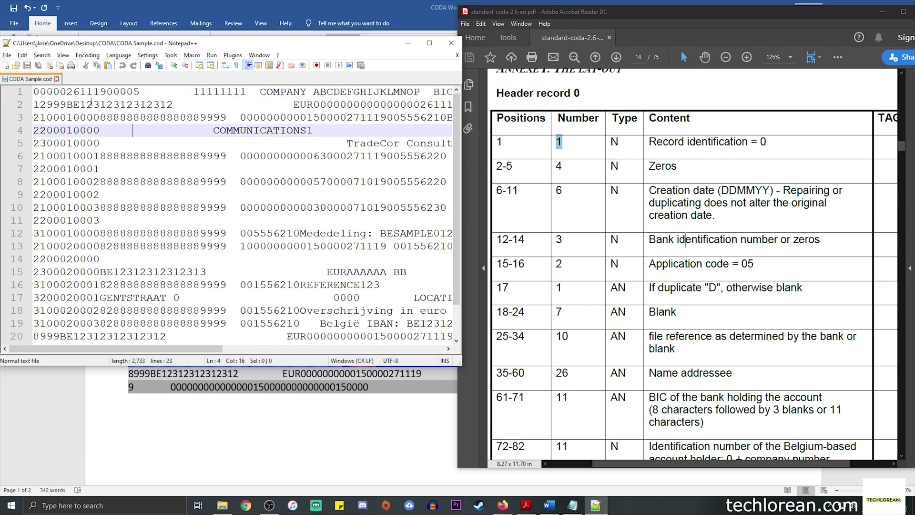
# Mark the four zeros at positions 2-5 of line 1 and compare them with the header table's Zeros row.
pyautogui.click(35, 91)
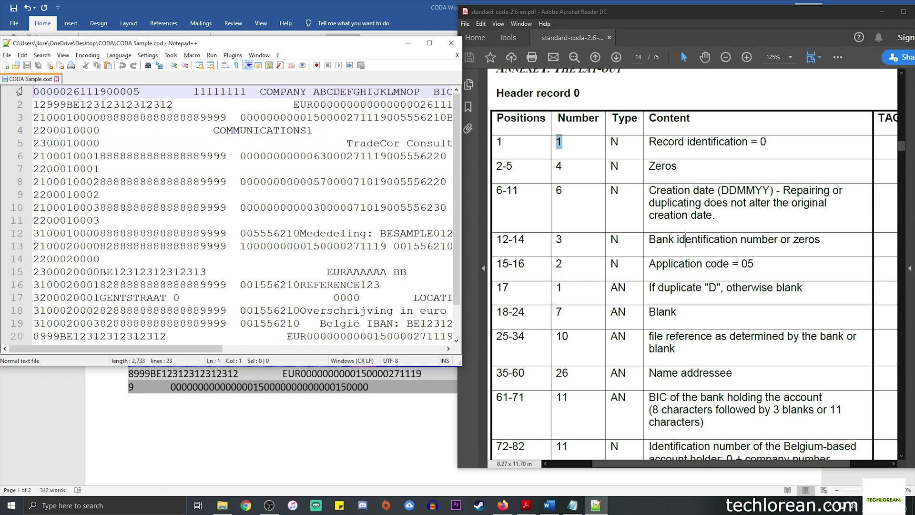
pyautogui.hotkey('shift', 'Right')
pyautogui.press('Right')
pyautogui.hotkey('shift', 'Right')
pyautogui.hotkey('shift', 'Right')
pyautogui.hotkey('shift', 'Right')
pyautogui.hotkey('shift', 'Right')
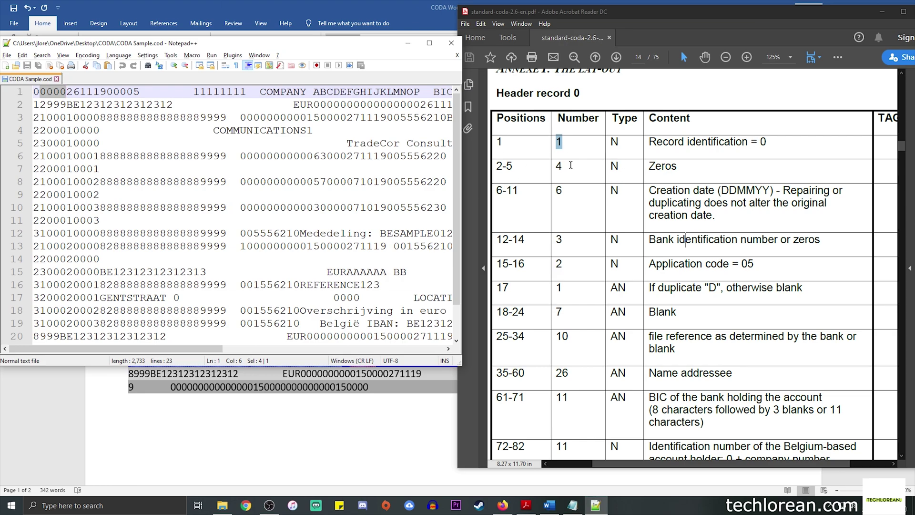
pyautogui.click(385, 164)
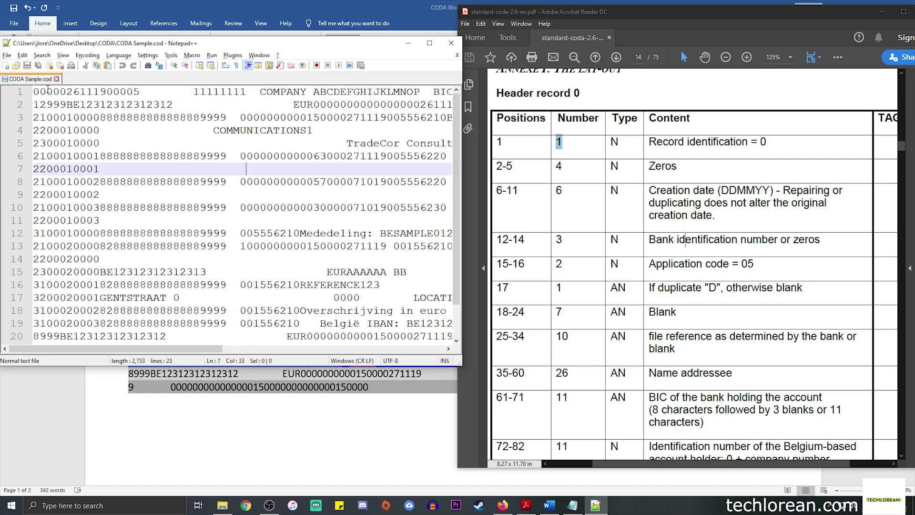
# Mark the six digits 261119 in line 1 and match them to the creation date at positions 6-11 in the PDF.
pyautogui.click(67, 91)
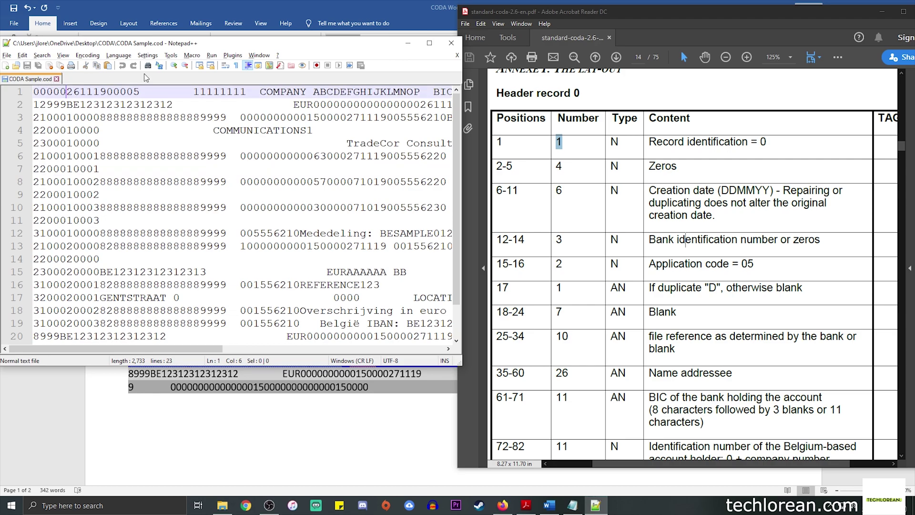
pyautogui.hotkey('shift', 'Right')
pyautogui.hotkey('shift', 'Right')
pyautogui.hotkey('shift', 'Right')
pyautogui.hotkey('shift', 'Right')
pyautogui.hotkey('shift', 'Right')
pyautogui.hotkey('shift', 'Right')
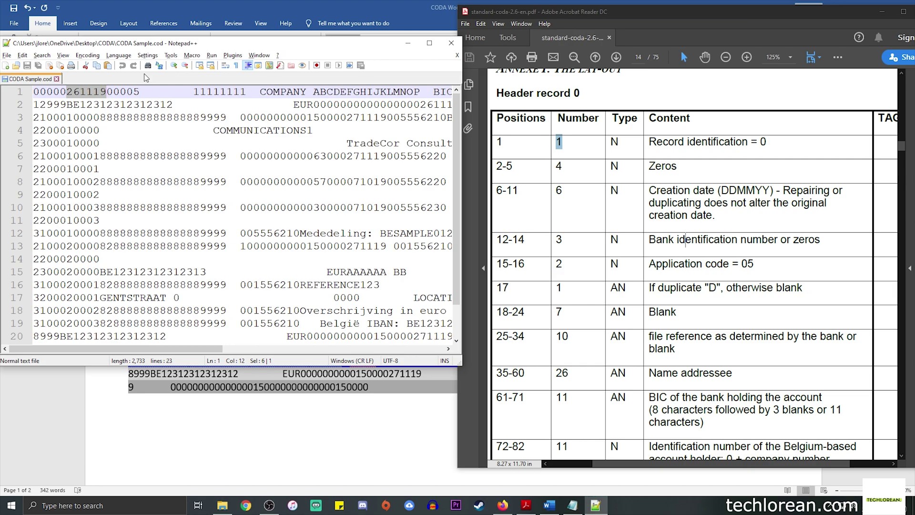
pyautogui.click(593, 197)
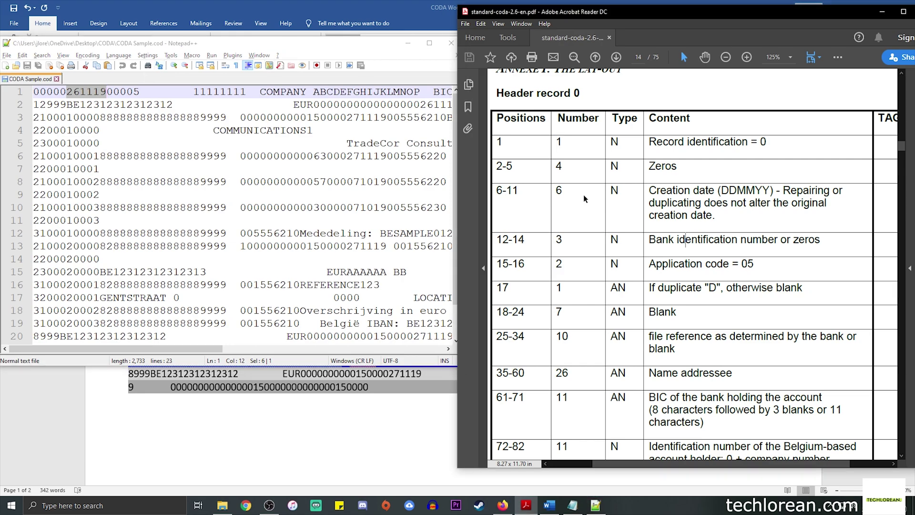
pyautogui.click(561, 190)
pyautogui.moveTo(497, 190); pyautogui.dragTo(520, 190)
pyautogui.click(221, 272)
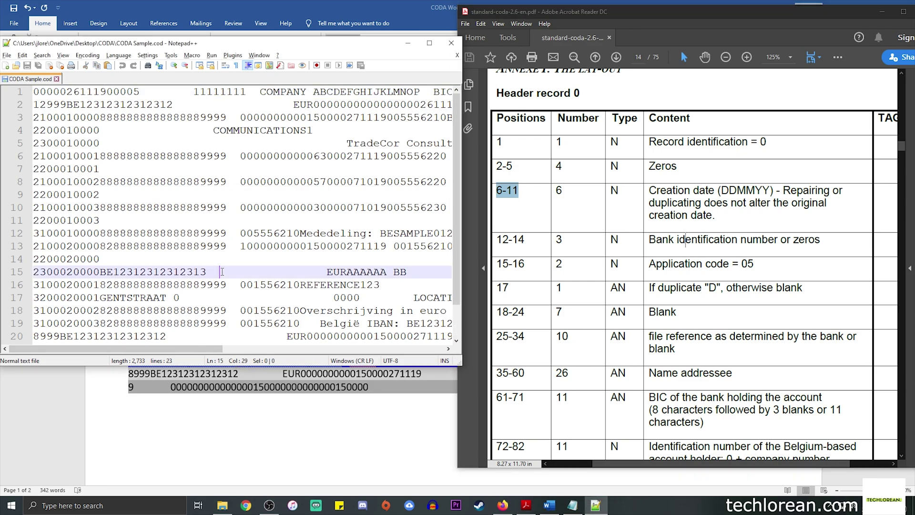
# Count the first 12 characters of line 1 to locate where the bank identification number at positions 12-14 begins.
pyautogui.click(29, 93)
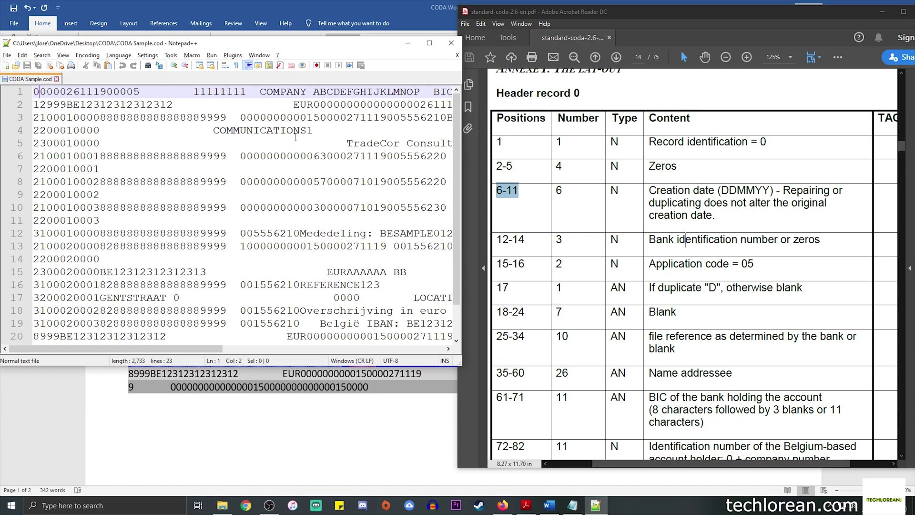
pyautogui.click(650, 224)
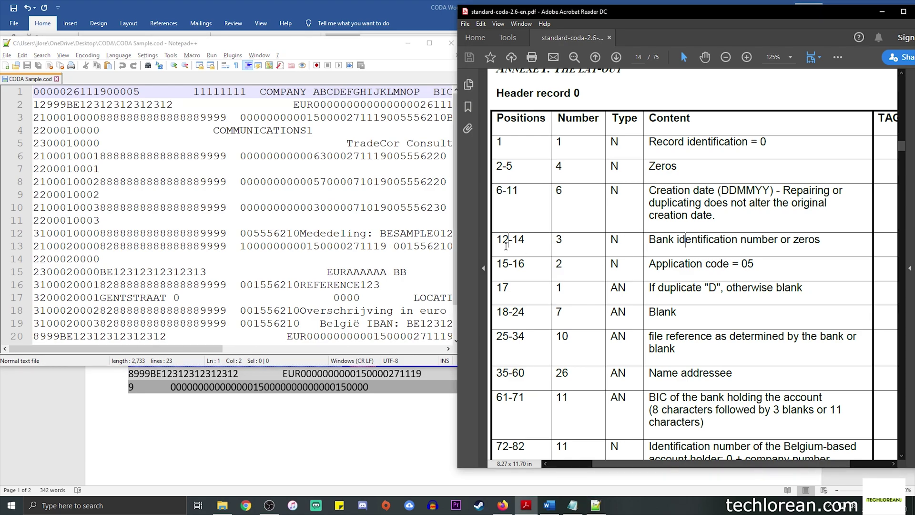
pyautogui.click(267, 170)
pyautogui.click(36, 90)
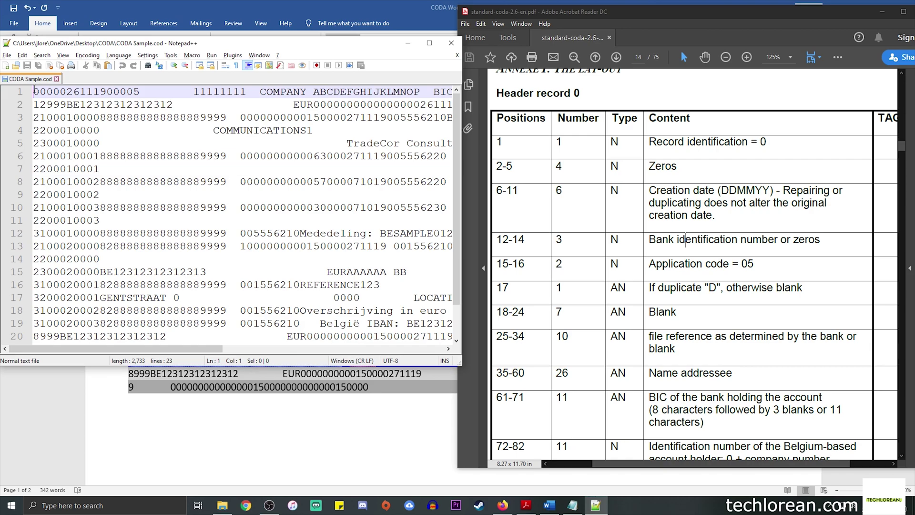
pyautogui.hotkey('shift', 'Right')
pyautogui.hotkey('shift', 'Right')
pyautogui.hotkey('shift', 'Right')
pyautogui.hotkey('shift', 'Right')
pyautogui.hotkey('shift', 'Right')
pyautogui.hotkey('shift', 'Right')
pyautogui.hotkey('shift', 'Right')
pyautogui.hotkey('shift', 'Right')
pyautogui.hotkey('shift', 'Right')
pyautogui.hotkey('shift', 'Right')
pyautogui.hotkey('shift', 'Right')
pyautogui.hotkey('shift', 'Right')
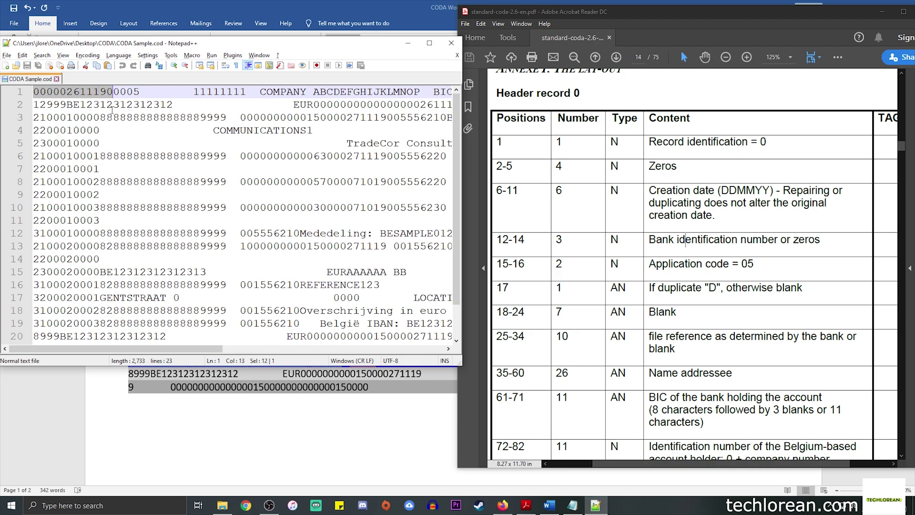
pyautogui.press('Left')
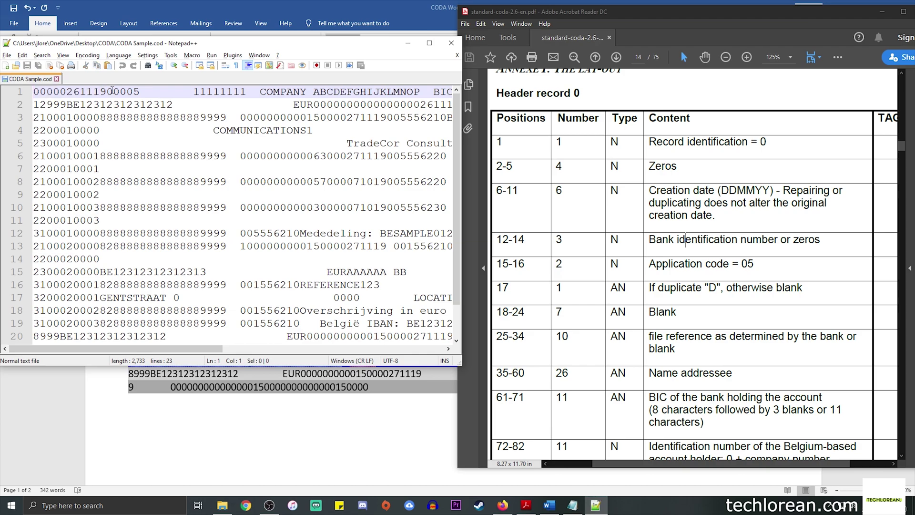
# Mark the bank identification zeros at positions 12-14 of line 1, followed by the application code 05 at positions 15-16.
pyautogui.click(107, 91)
pyautogui.hotkey('shift', 'Right')
pyautogui.hotkey('shift', 'Right')
pyautogui.hotkey('shift', 'Right')
pyautogui.press('Right')
pyautogui.hotkey('shift', 'Right')
pyautogui.hotkey('shift', 'Right')
# Return to CODA Word and select the entire second copy, in which the individual fields are color-coded.
pyautogui.click(395, 405)
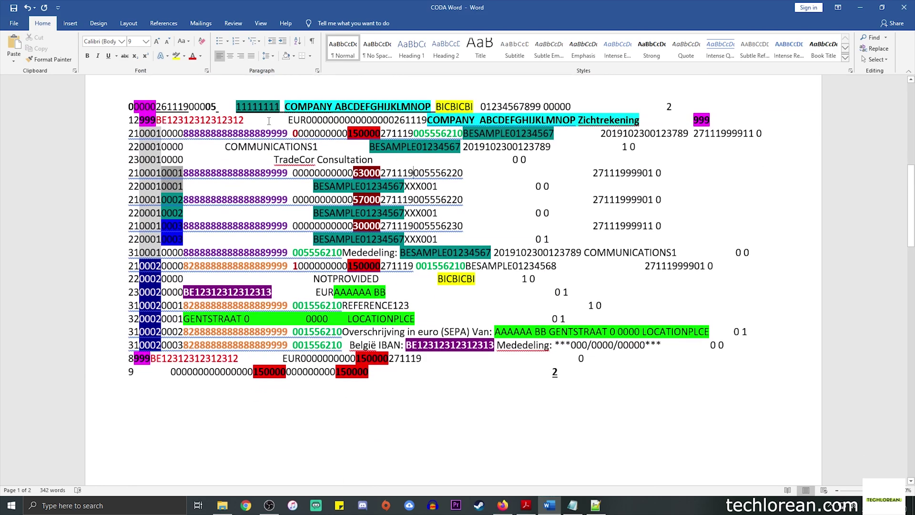
pyautogui.moveTo(121, 108); pyautogui.dragTo(605, 381)
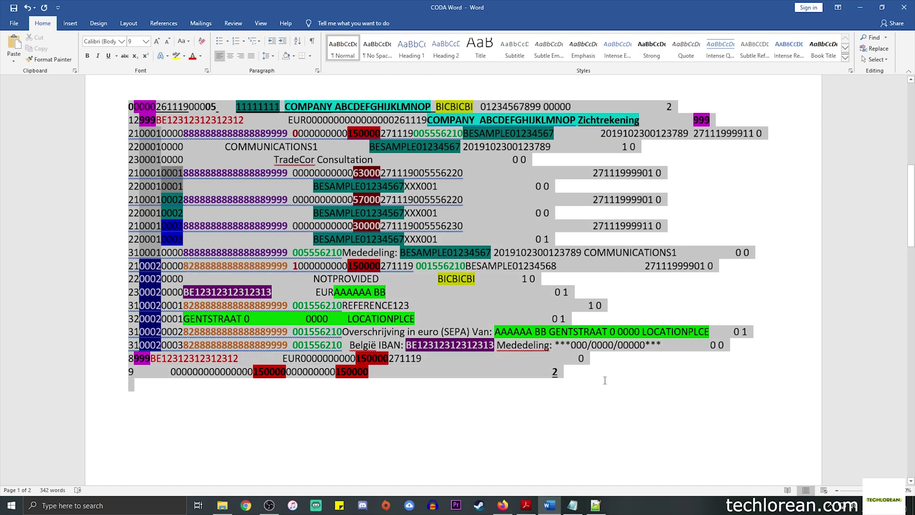
# Mark the leading 0 of line 1 in the color-coded copy and match it to record identification at position 1 in the PDF.
pyautogui.click(134, 117)
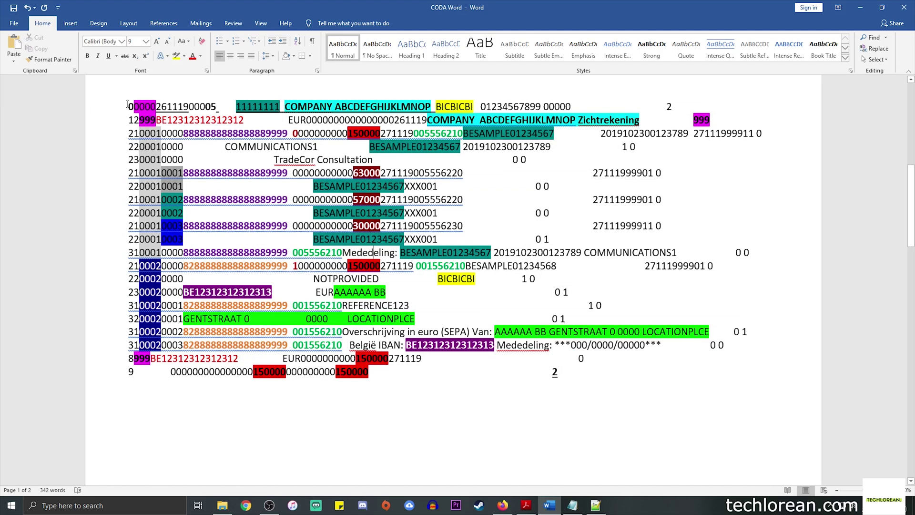
pyautogui.moveTo(128, 105); pyautogui.dragTo(133, 105)
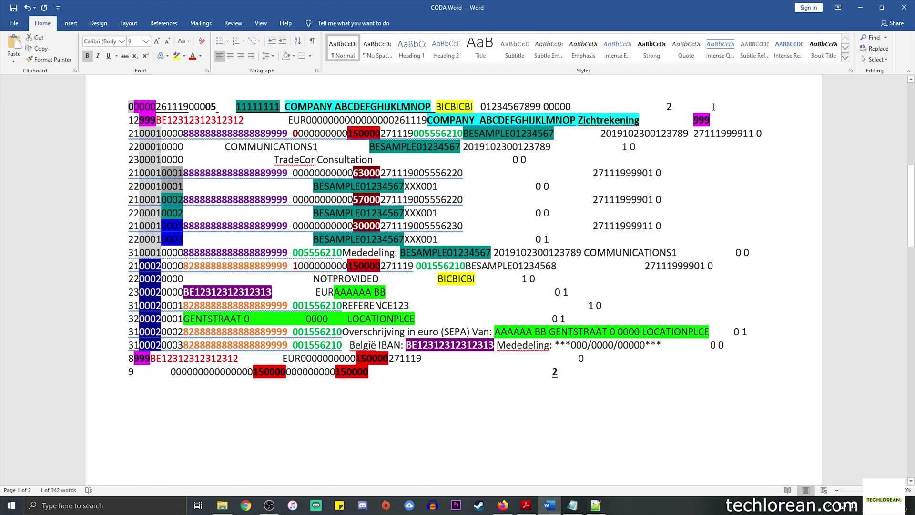
pyautogui.click(526, 506)
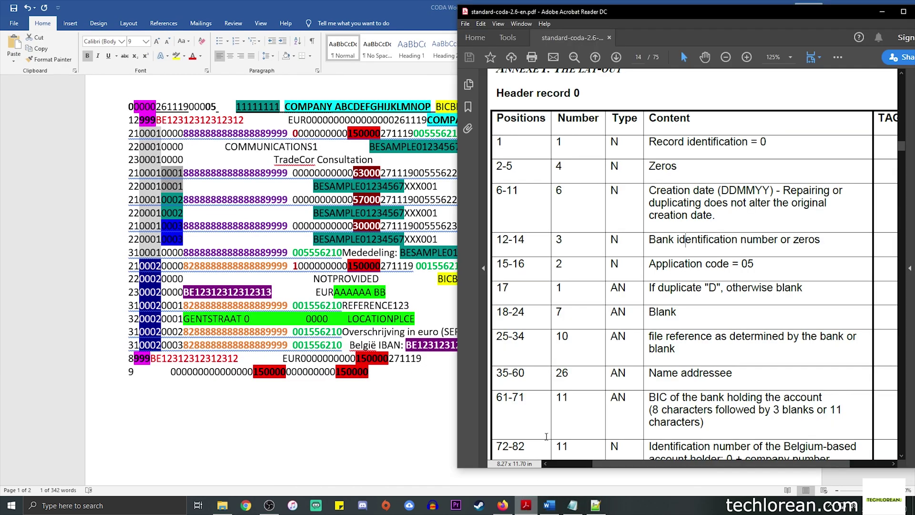
pyautogui.click(136, 113)
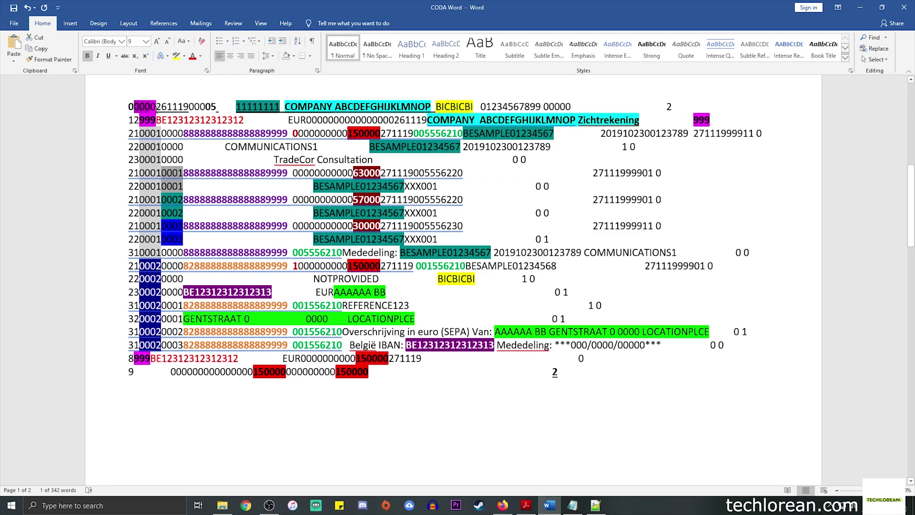
# Mark the creation date digits 261119 in line 1 of the color-coded copy.
pyautogui.hotkey('alt', 'Tab')
pyautogui.hotkey('alt', 'Tab')
pyautogui.moveTo(157, 106); pyautogui.dragTo(189, 105)
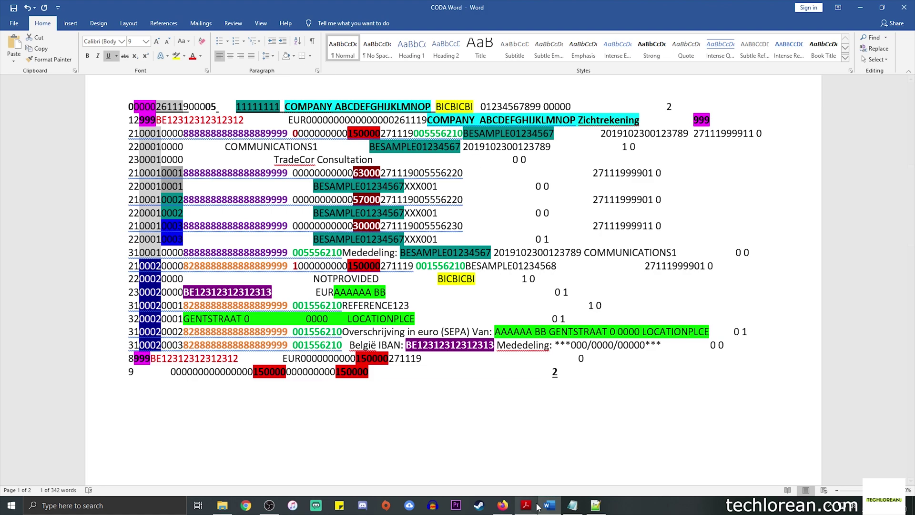
# Switch to Firefox and view the blog categories on the Techlorean home page.
pyautogui.click(503, 506)
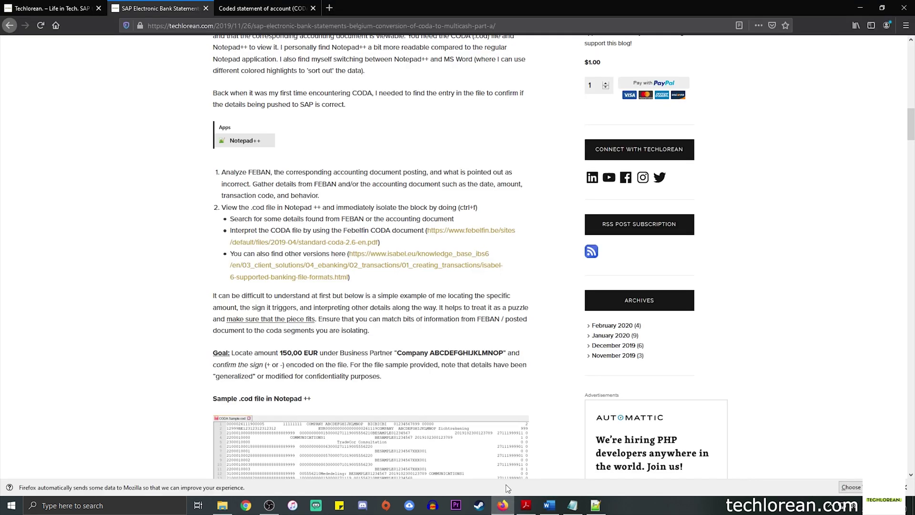
pyautogui.click(46, 4)
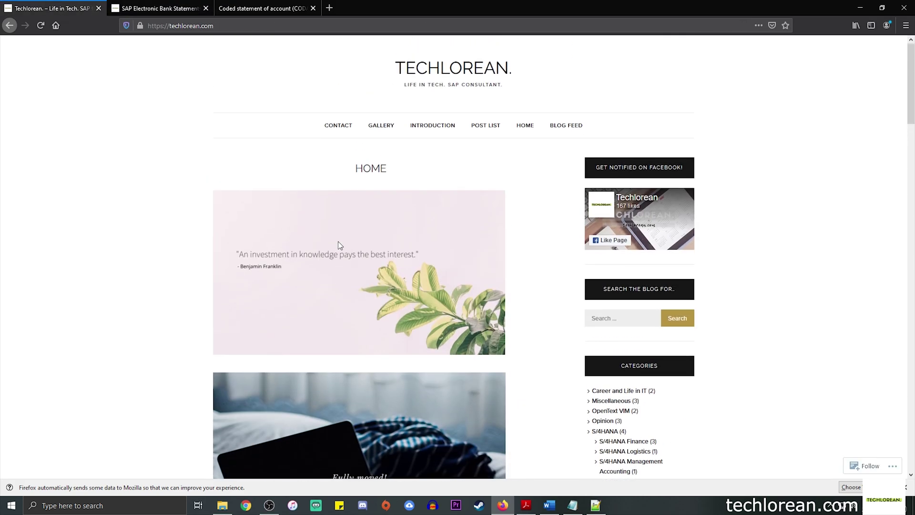
pyautogui.scroll(-4, 634, 190)
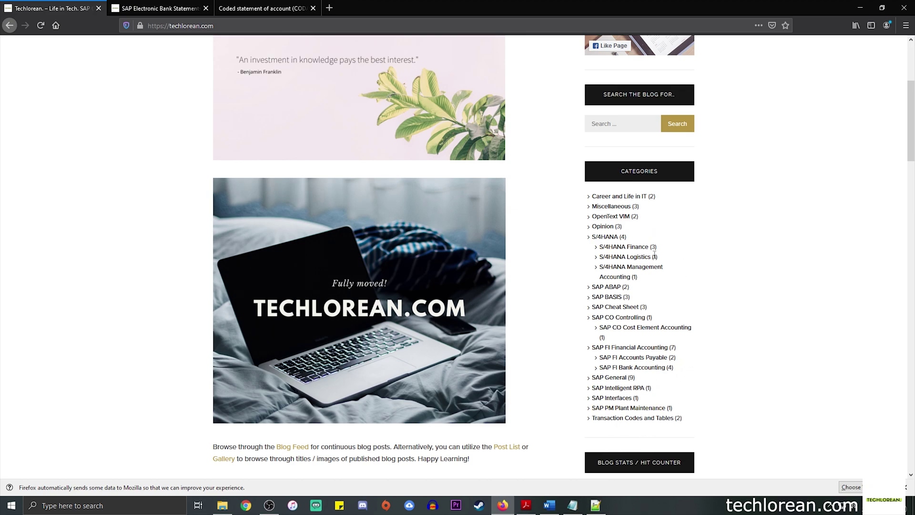
# Return to the SAP Electronic Bank Statements article and enlarge its "Copy pasting and formatting in MS Word" section to 130%.
pyautogui.click(162, 10)
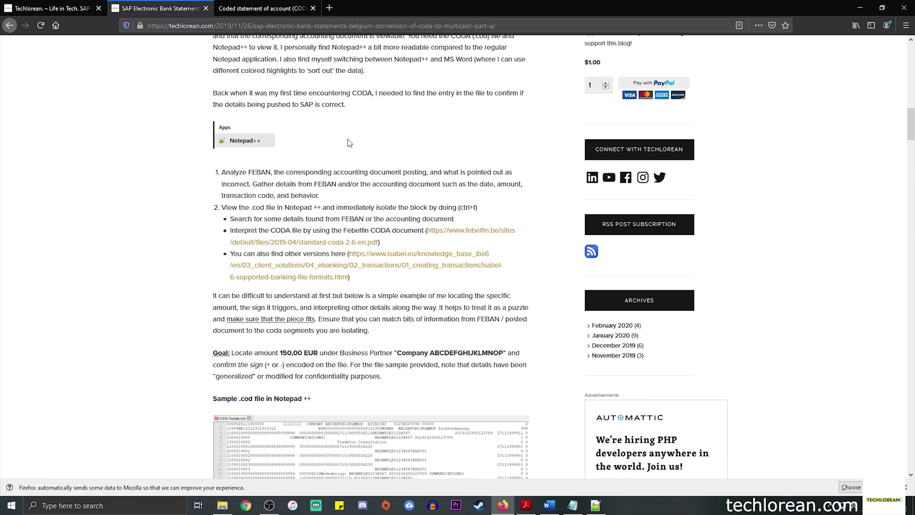
pyautogui.scroll(-3, 305, 170)
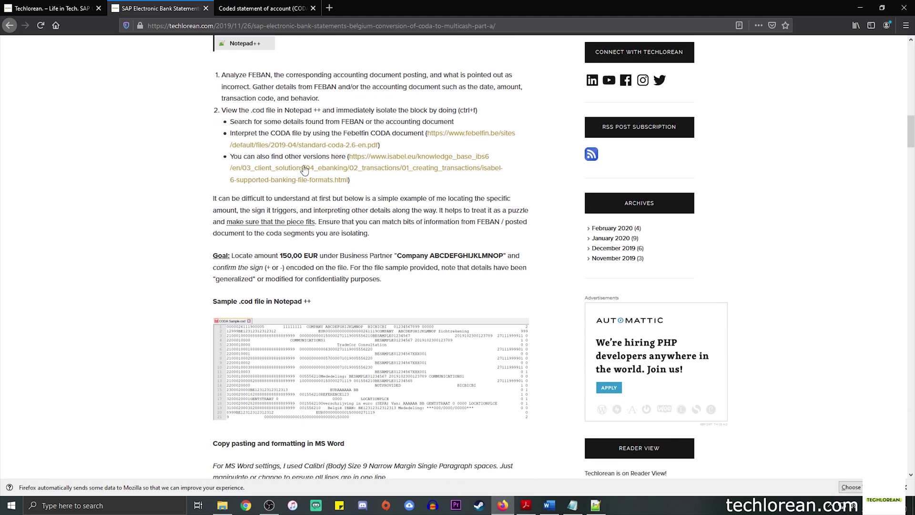
pyautogui.scroll(-3, 443, 206)
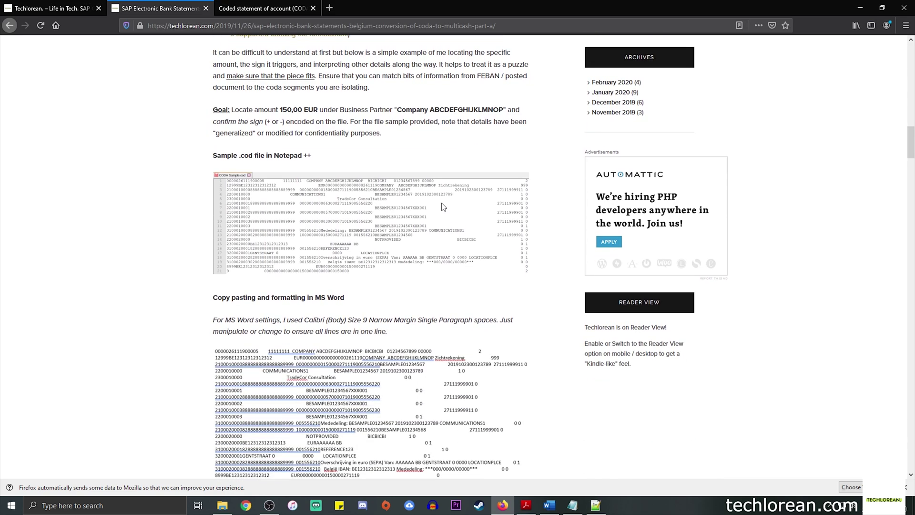
pyautogui.scroll(-1, 444, 206)
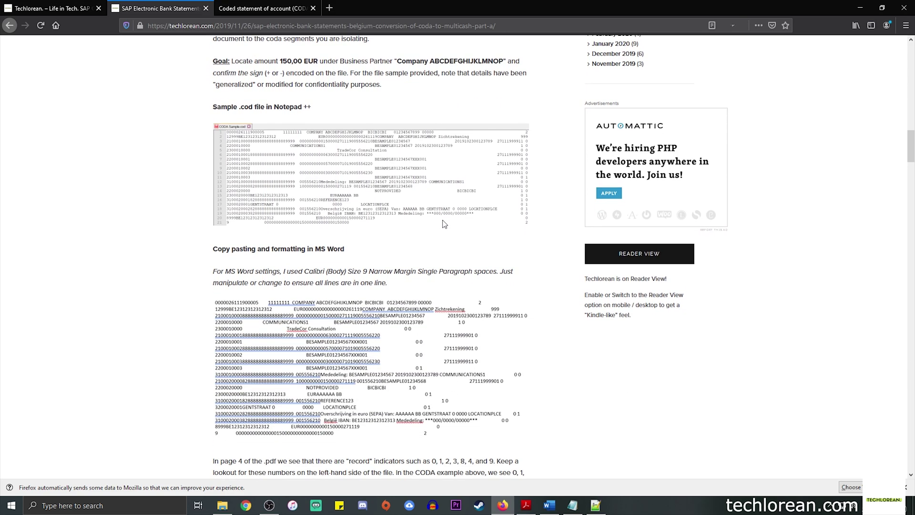
pyautogui.hotkey('ctrl', '+')
pyautogui.hotkey('ctrl', '+')
pyautogui.hotkey('ctrl', '+')
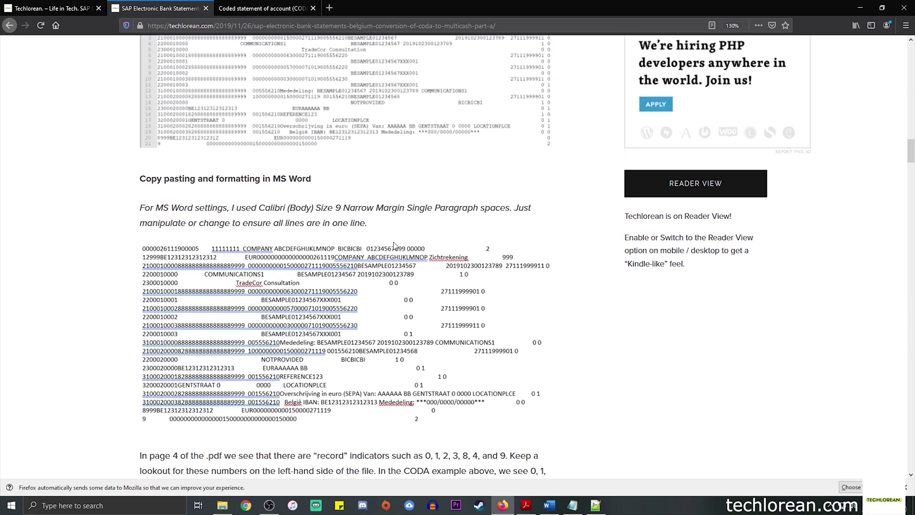
# Mark the heading "Copy pasting and formatting in MS Word" and the settings text from Calibri (Body) Size 9 to Single Paragraph spaces.
pyautogui.moveTo(138, 178); pyautogui.dragTo(319, 189)
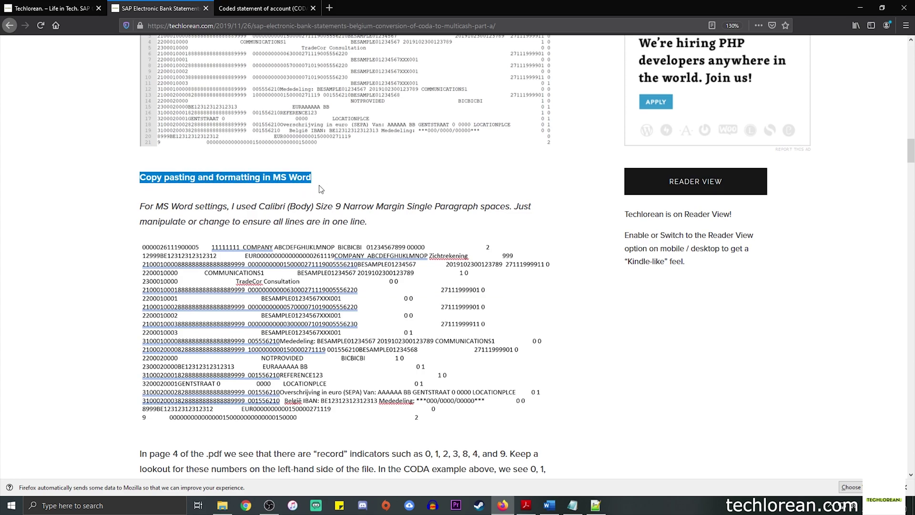
pyautogui.click(179, 210)
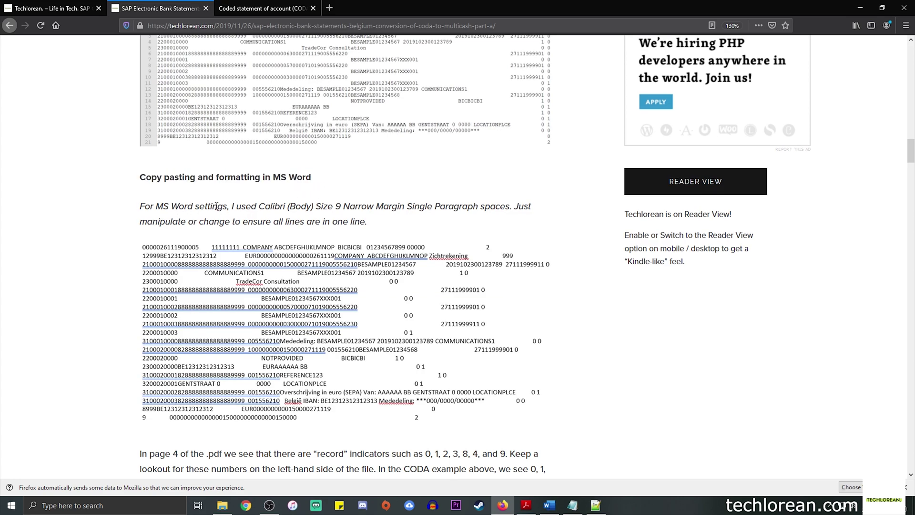
pyautogui.moveTo(256, 206); pyautogui.dragTo(513, 203)
pyautogui.click(341, 210)
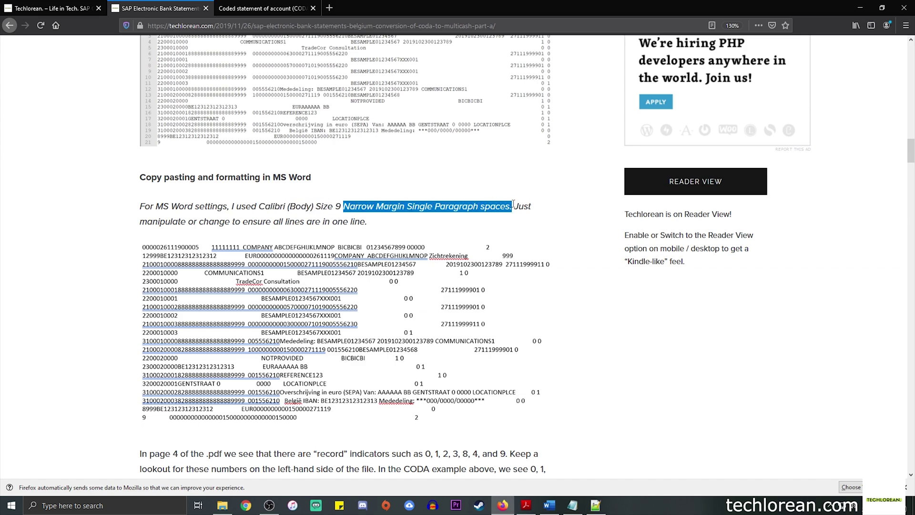
pyautogui.click(95, 209)
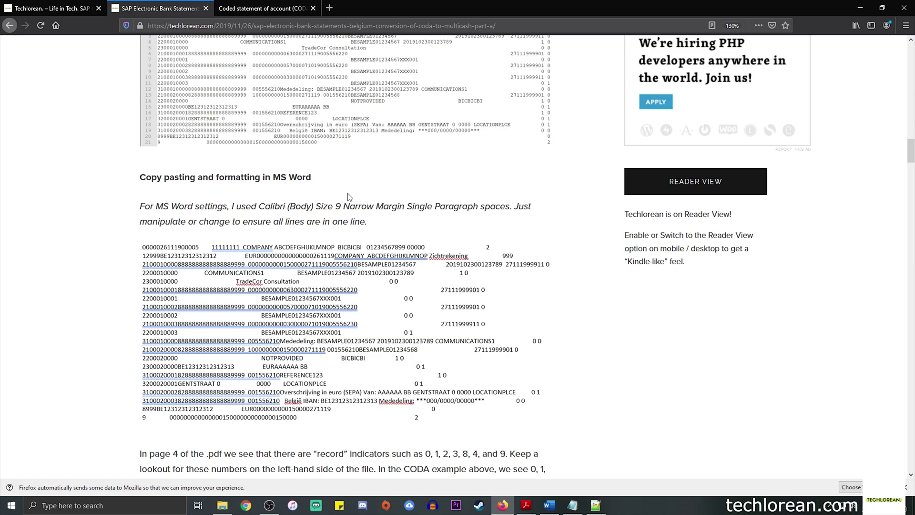
# Review the article's record indicators and highlight color table, and go back up to the numbered steps for analyzing FEBAN and the .cod file.
pyautogui.scroll(-10, 350, 197)
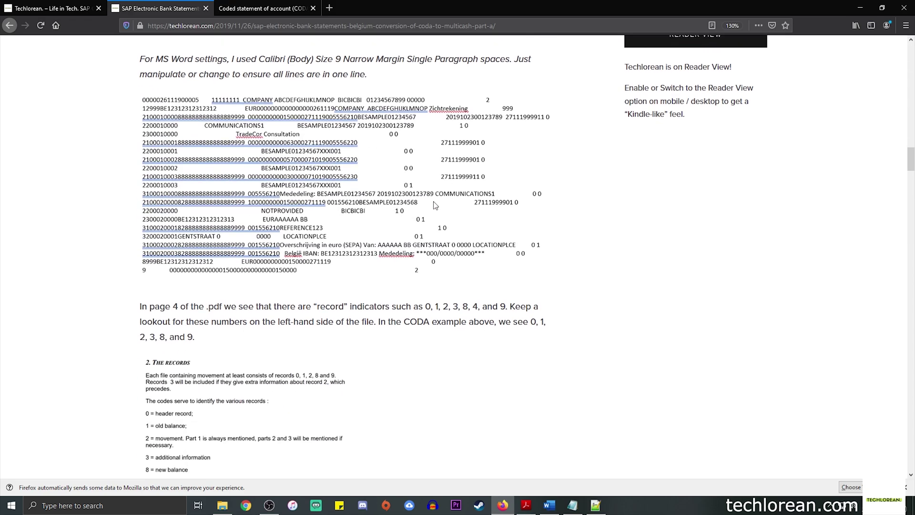
pyautogui.scroll(-5, 445, 209)
pyautogui.scroll(7, 446, 211)
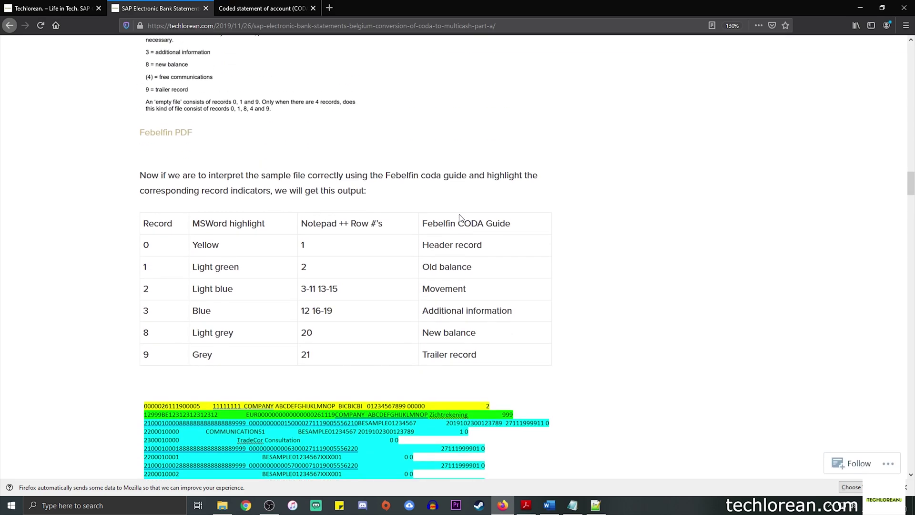
pyautogui.scroll(15, 427, 212)
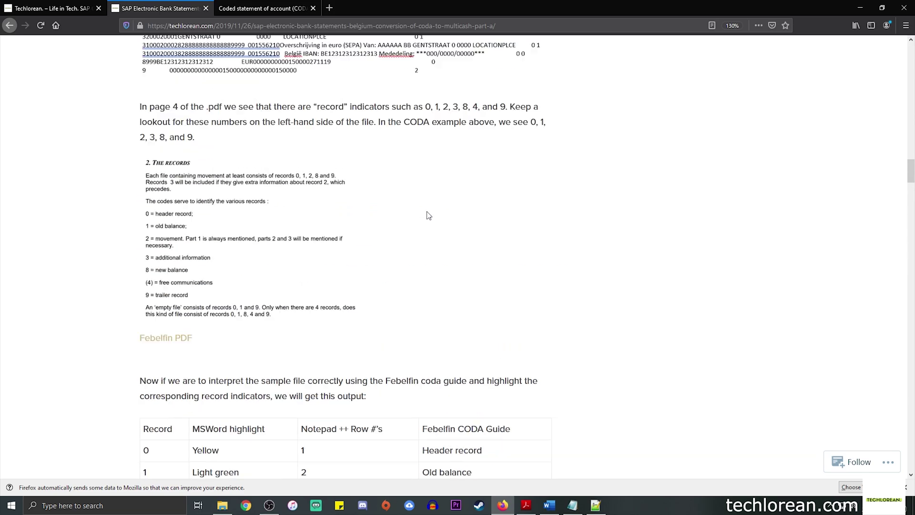
pyautogui.scroll(7, 436, 219)
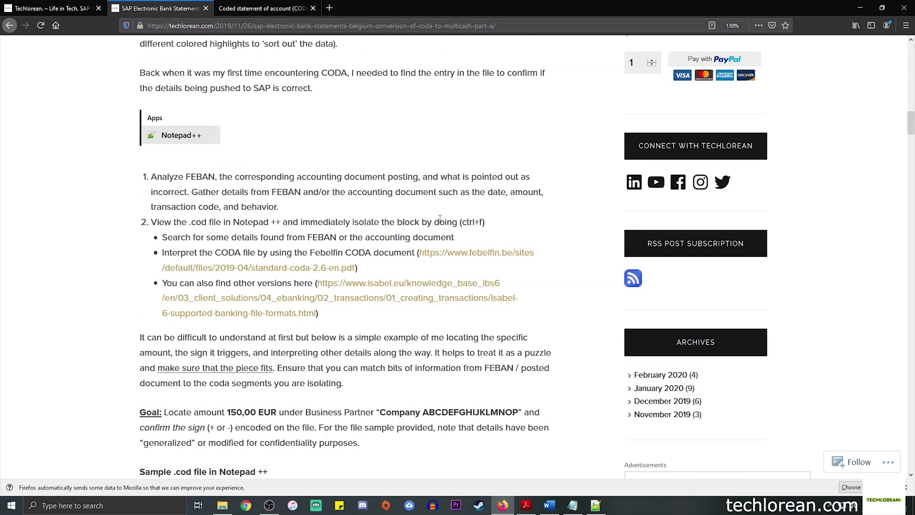